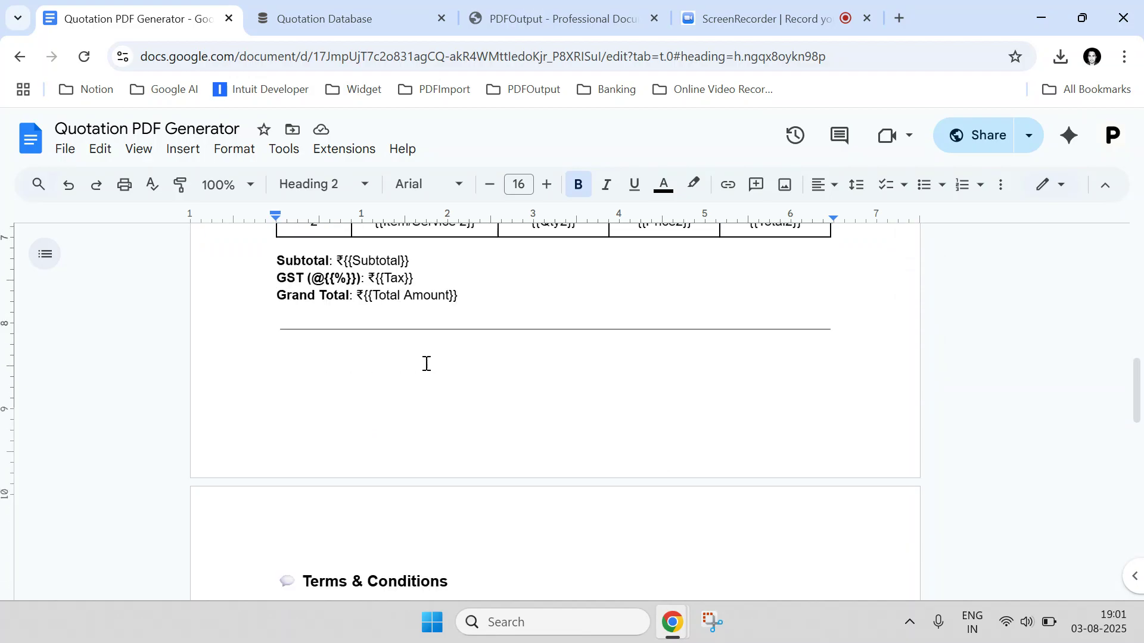
# Step: Examine the quotation template in Google Docs and the columns of the Quotation Database in Notion
pyautogui.scroll(6, 426, 363)
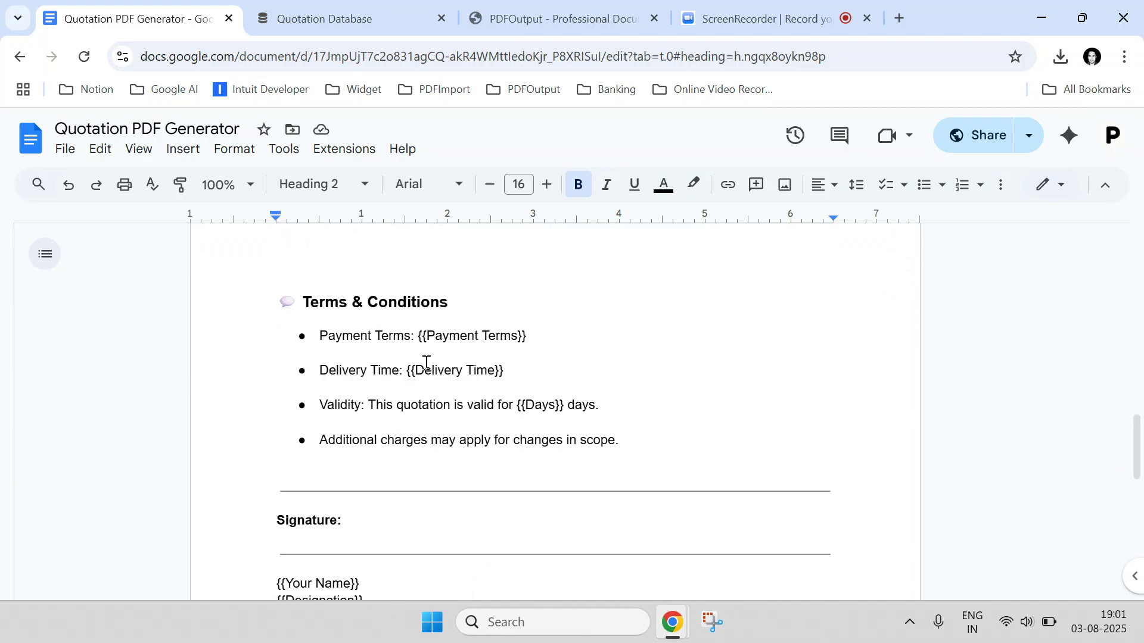
pyautogui.scroll(15, 426, 363)
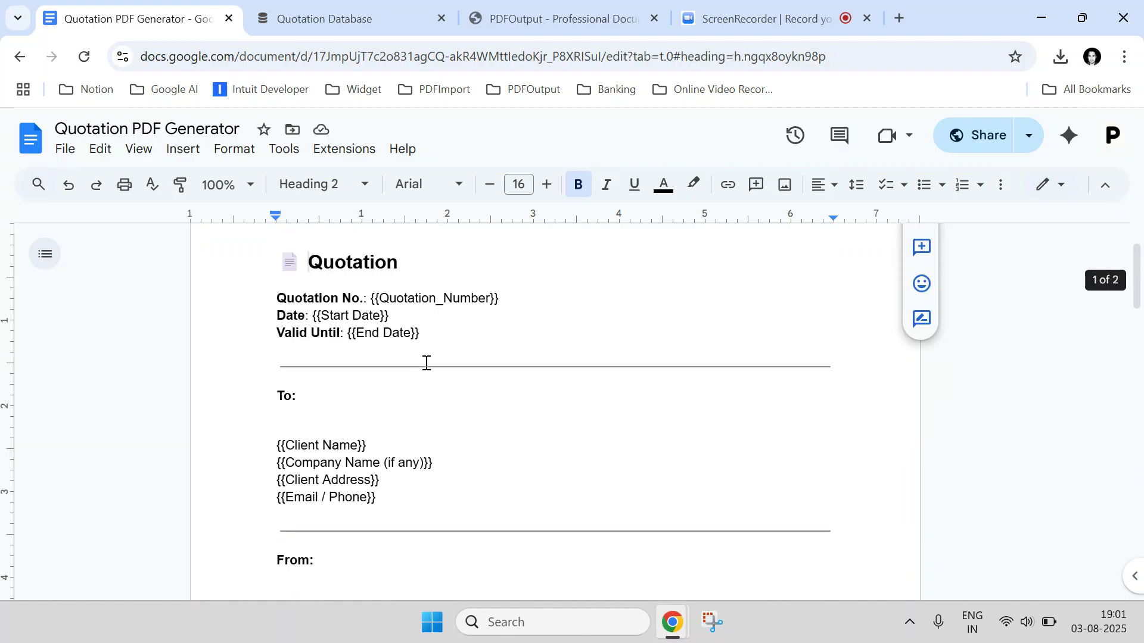
pyautogui.scroll(2, 426, 363)
pyautogui.scroll(-3, 437, 342)
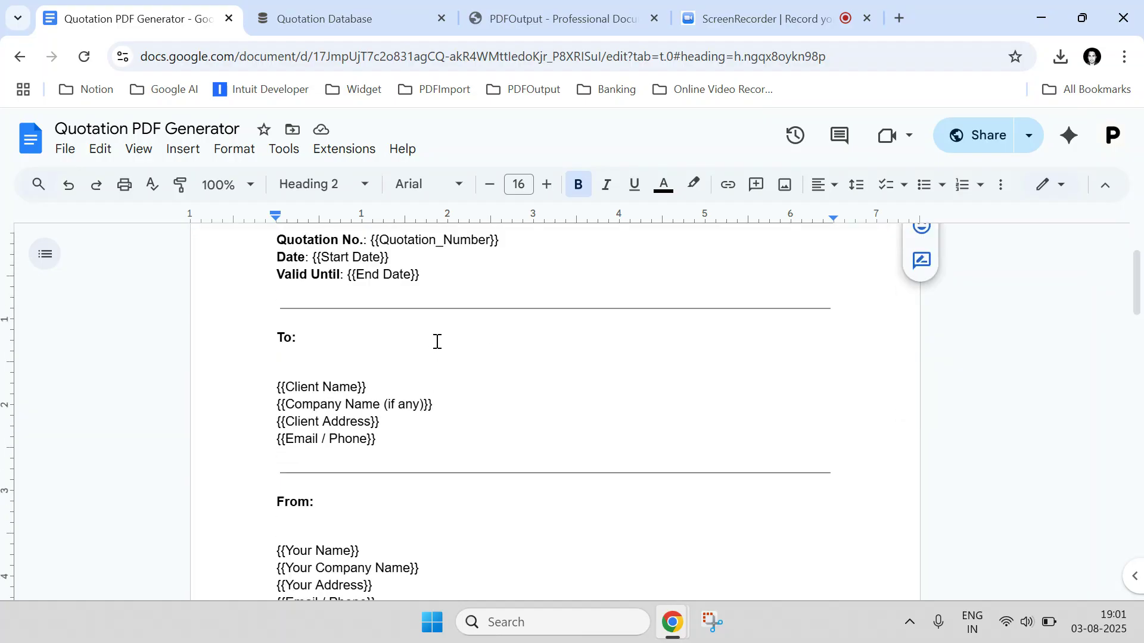
pyautogui.click(361, 6)
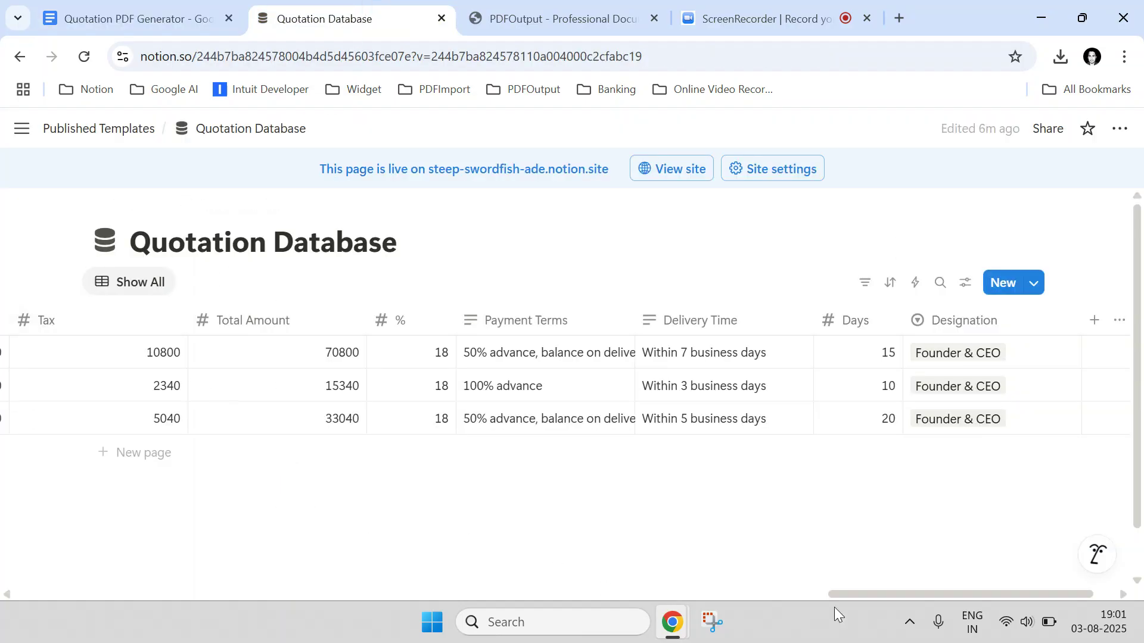
pyautogui.moveTo(866, 591); pyautogui.dragTo(15, 582)
pyautogui.click(56, 18)
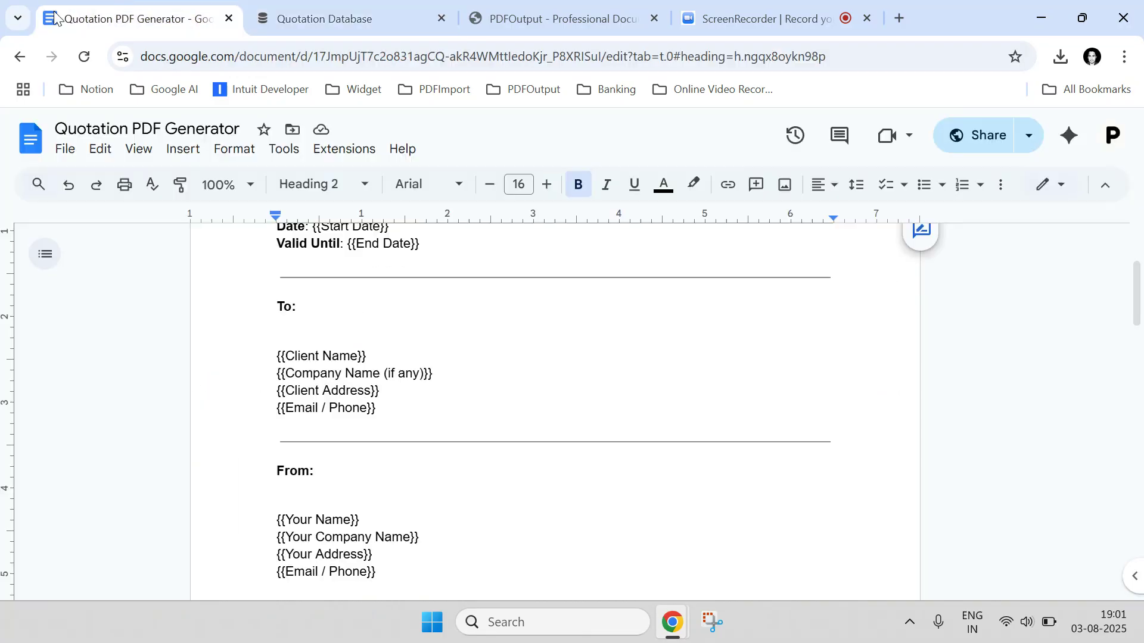
pyautogui.scroll(3, 425, 321)
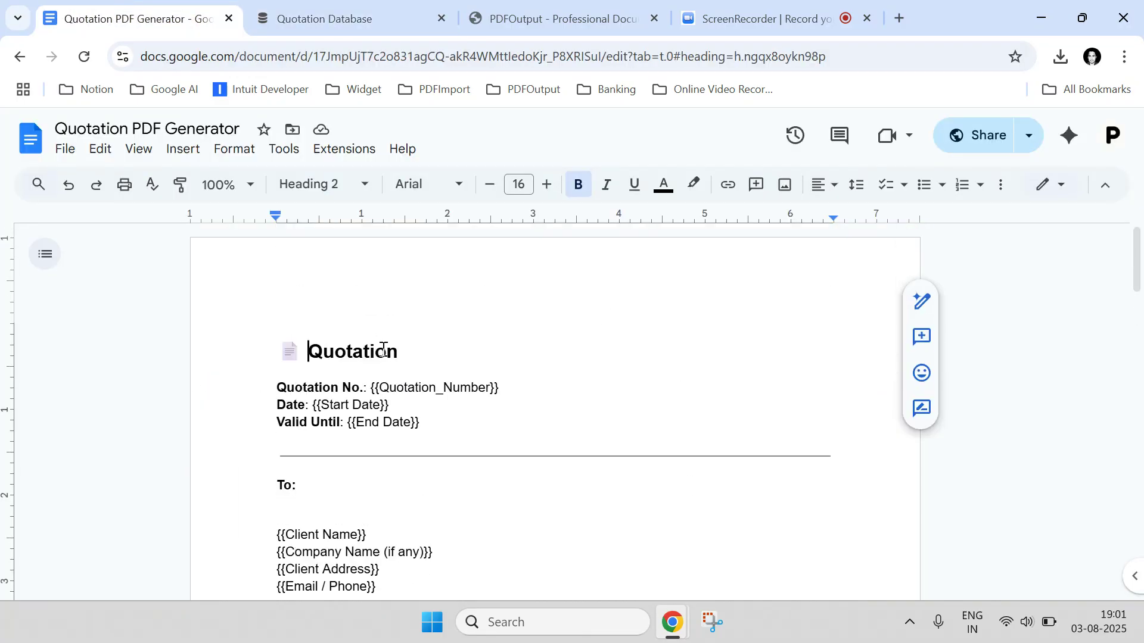
# Step: Select all three quotation records in the Notion Quotation Database, and clear the selection
pyautogui.click(327, 20)
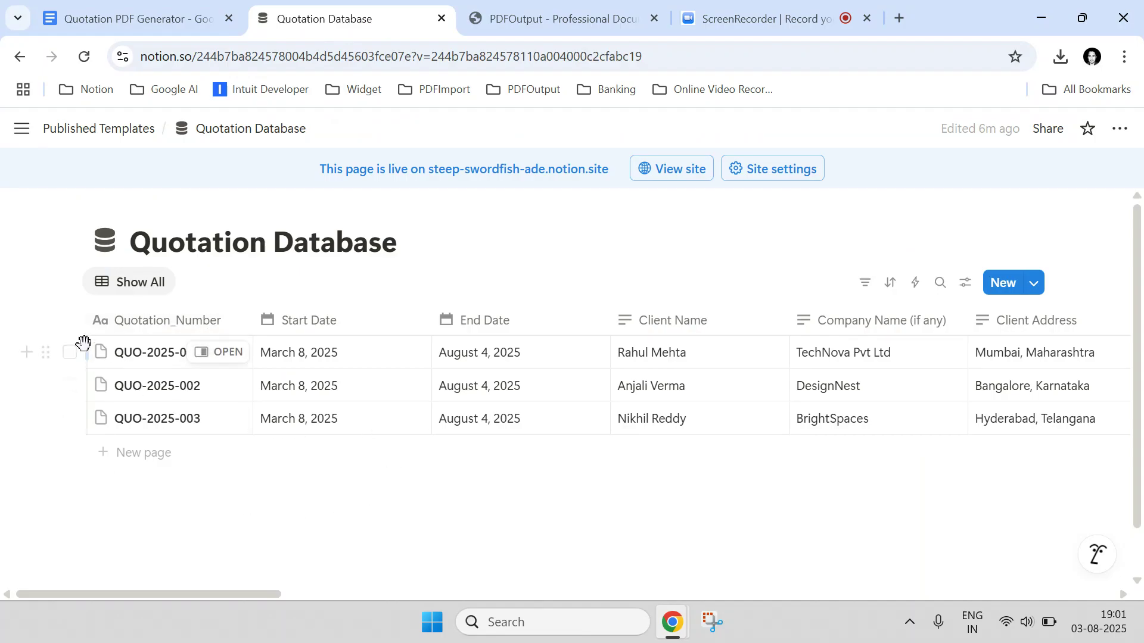
pyautogui.click(70, 352)
pyautogui.click(70, 386)
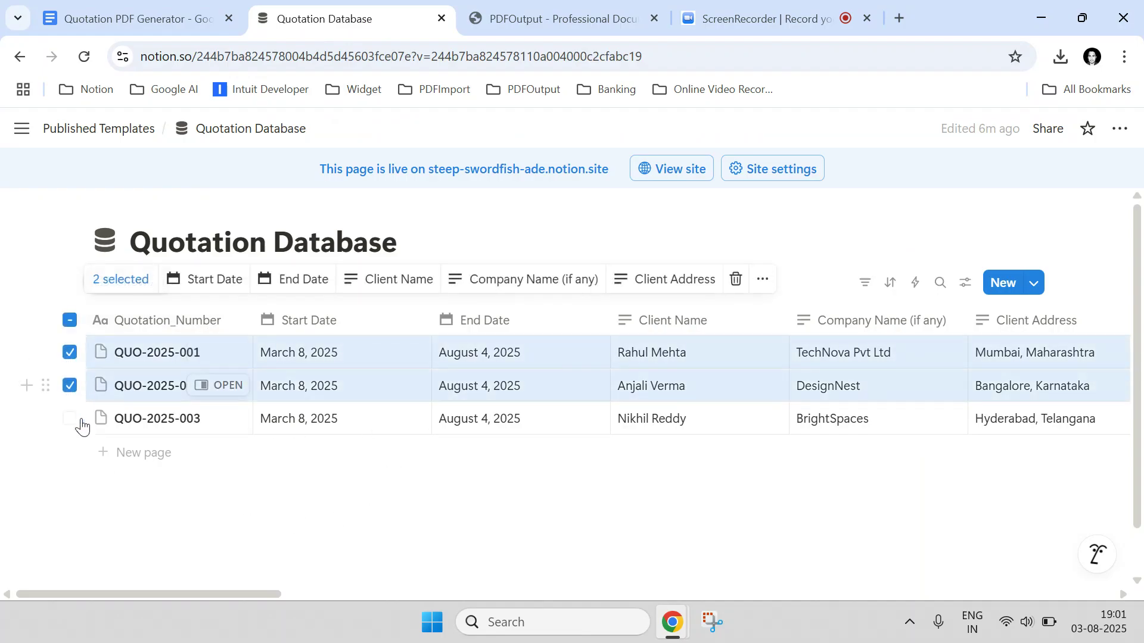
pyautogui.click(70, 418)
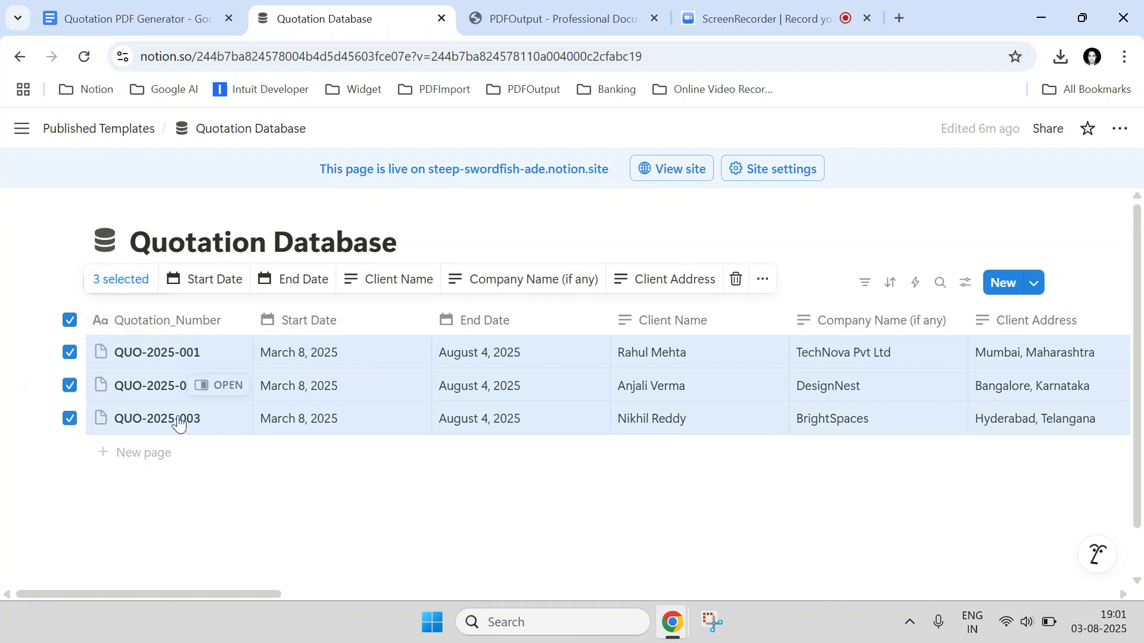
pyautogui.click(70, 321)
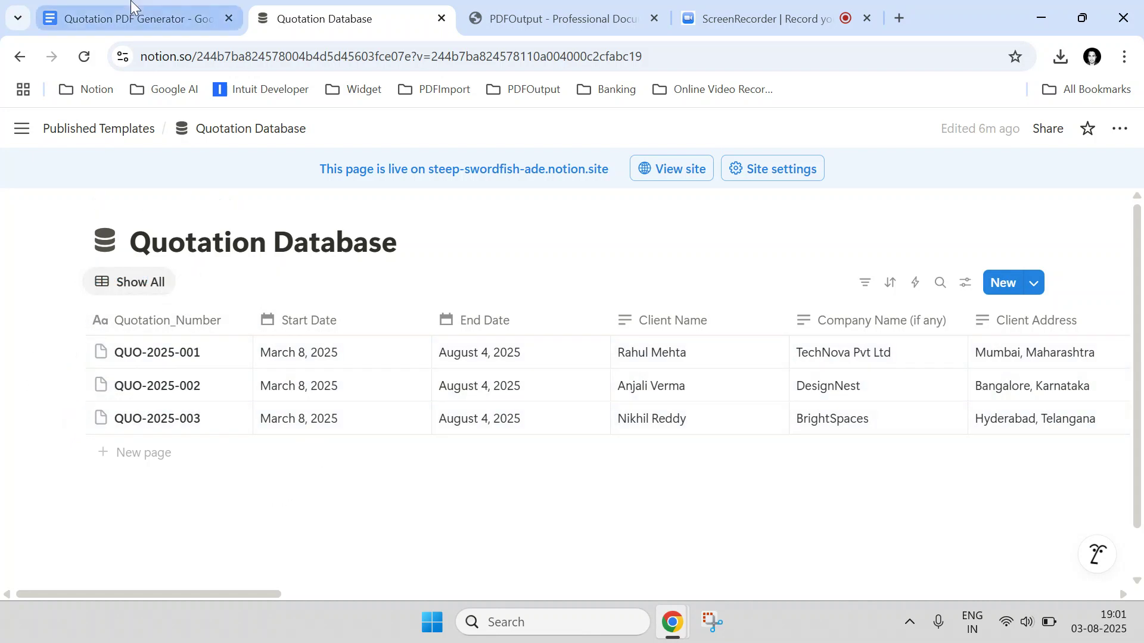
# Step: Examine the Google Docs template's placeholders from the heading to the Items Quoted table, highlighting the Quotation_Number field name
pyautogui.click(139, 18)
pyautogui.scroll(-4, 454, 332)
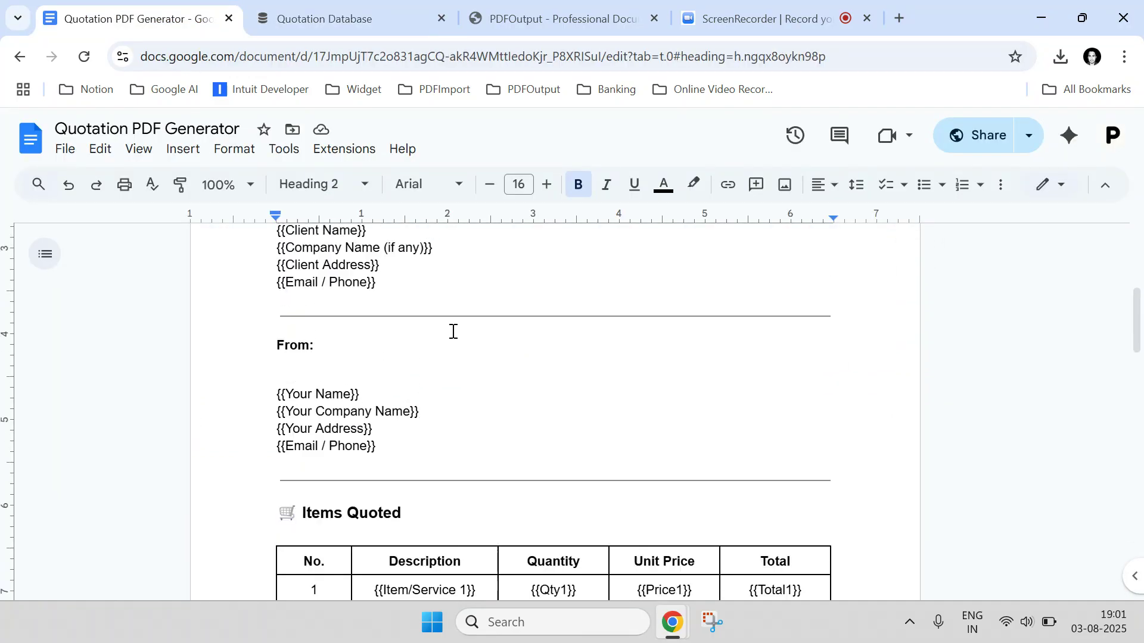
pyautogui.scroll(4, 453, 332)
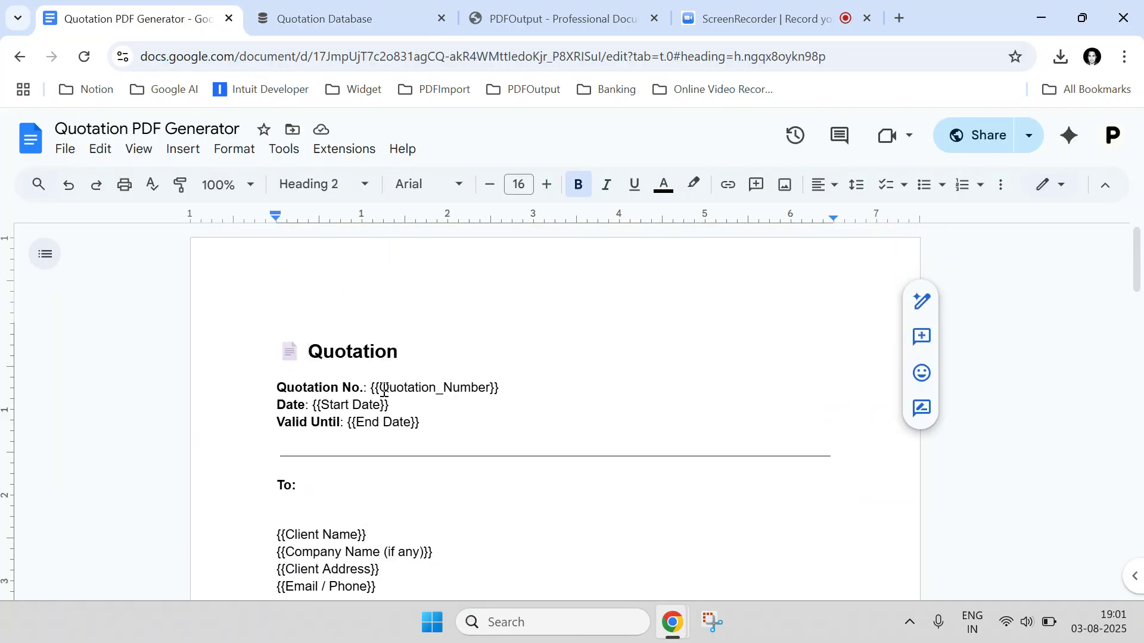
pyautogui.moveTo(384, 391); pyautogui.dragTo(492, 382)
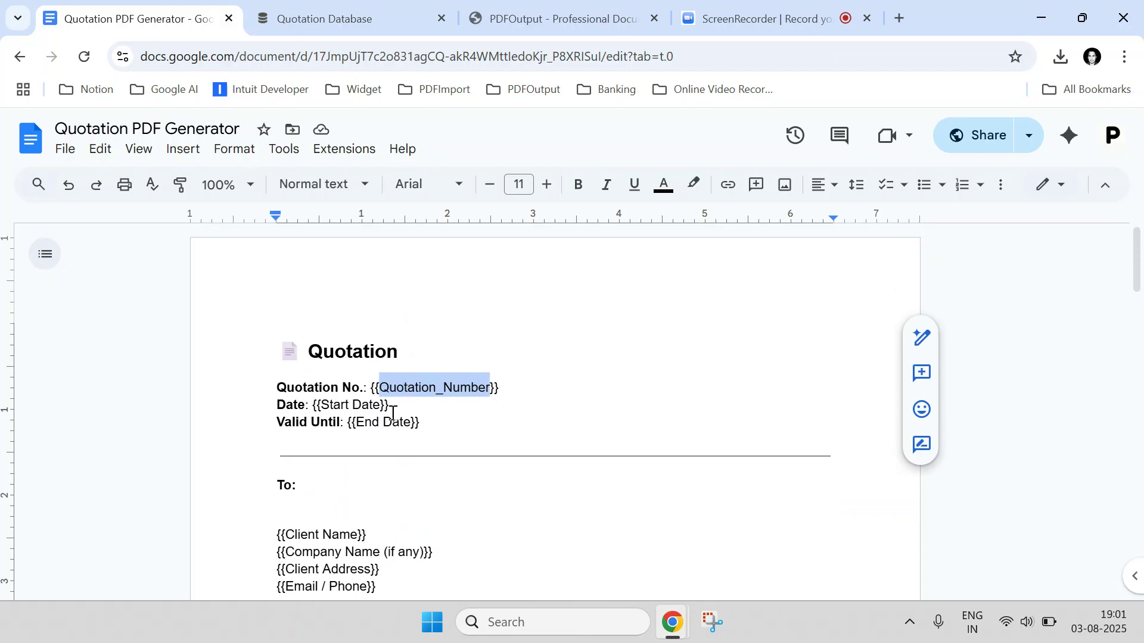
pyautogui.scroll(-3, 359, 456)
pyautogui.scroll(-3, 318, 370)
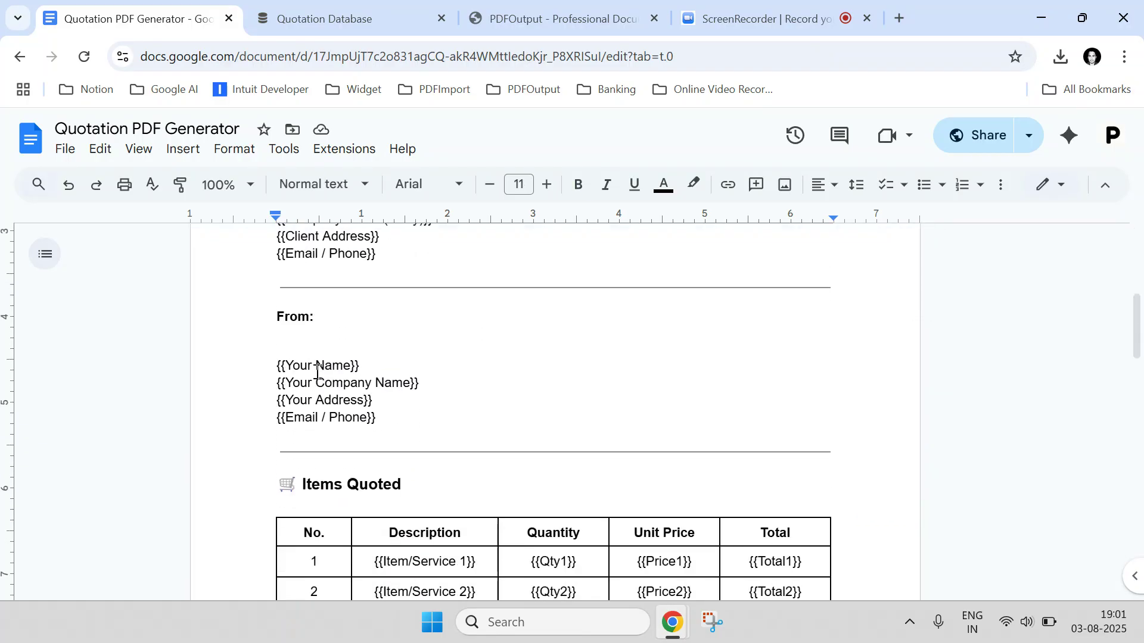
pyautogui.scroll(6, 319, 370)
# Step: Compare the template's {{Quotation_Number}} and {{Start Date}} placeholders with the matching properties in the Notion Quotation Database
pyautogui.click(345, 13)
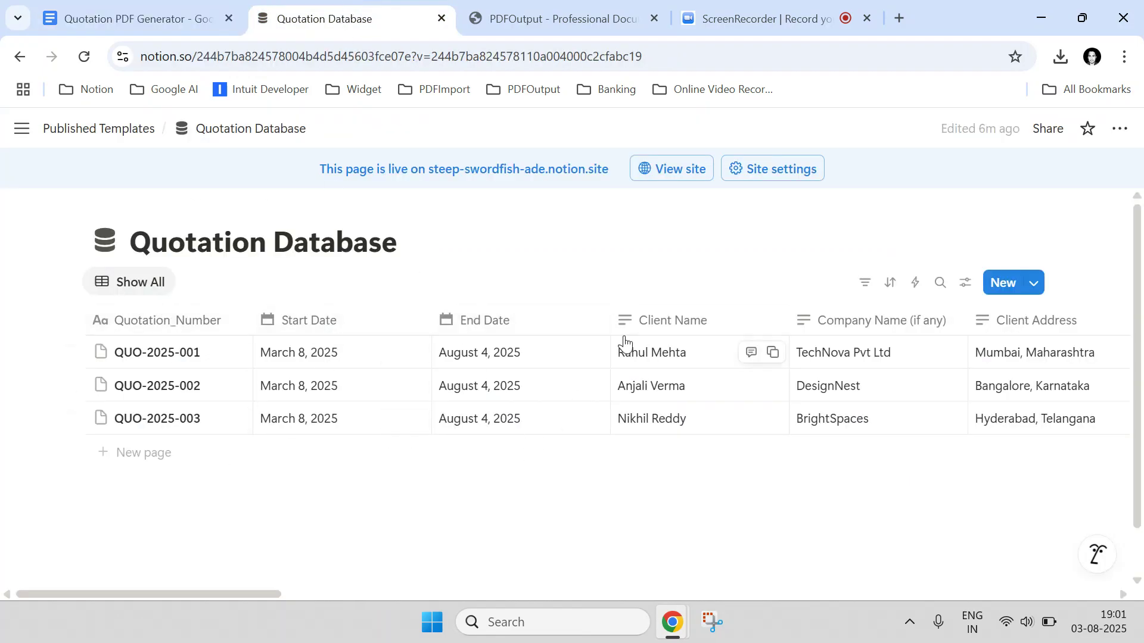
pyautogui.click(167, 36)
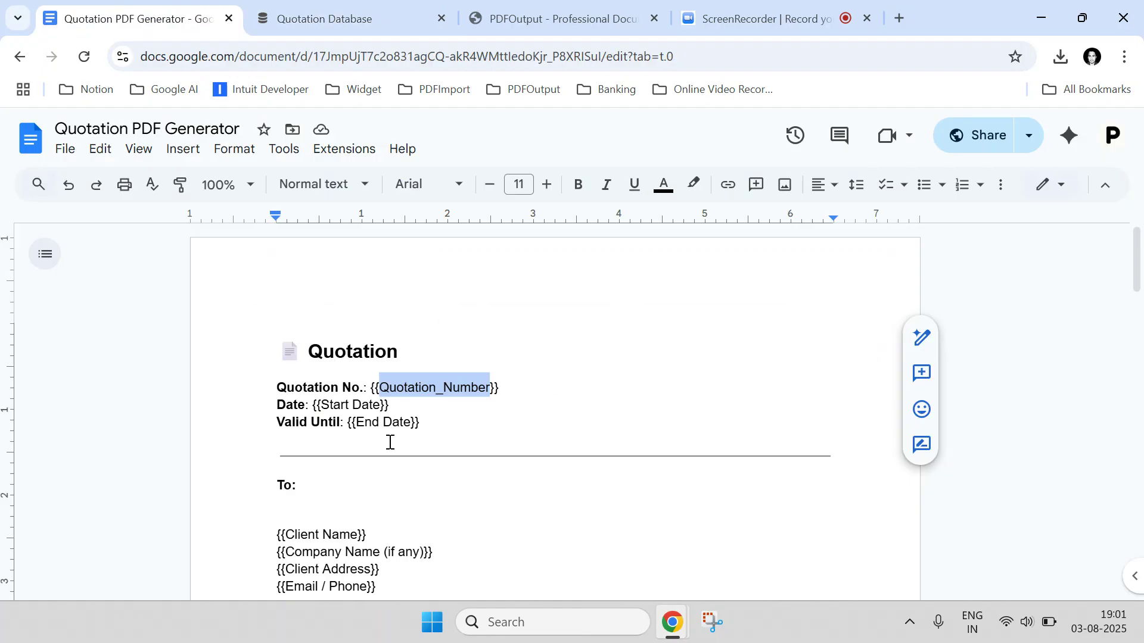
pyautogui.moveTo(509, 388); pyautogui.dragTo(373, 391)
pyautogui.click(369, 405)
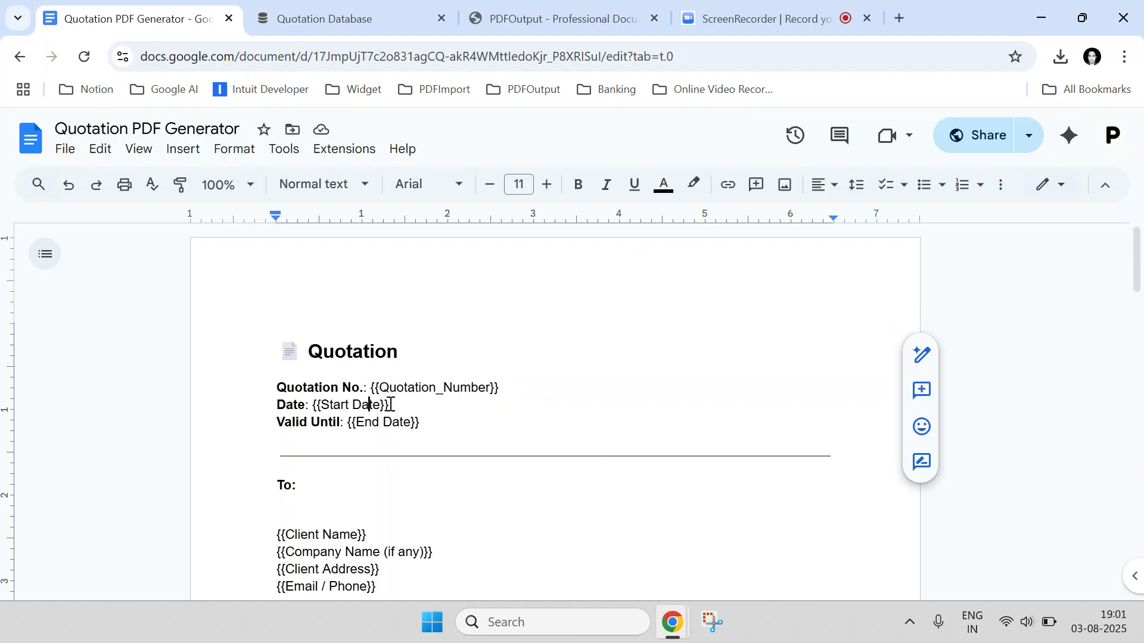
pyautogui.click(370, 16)
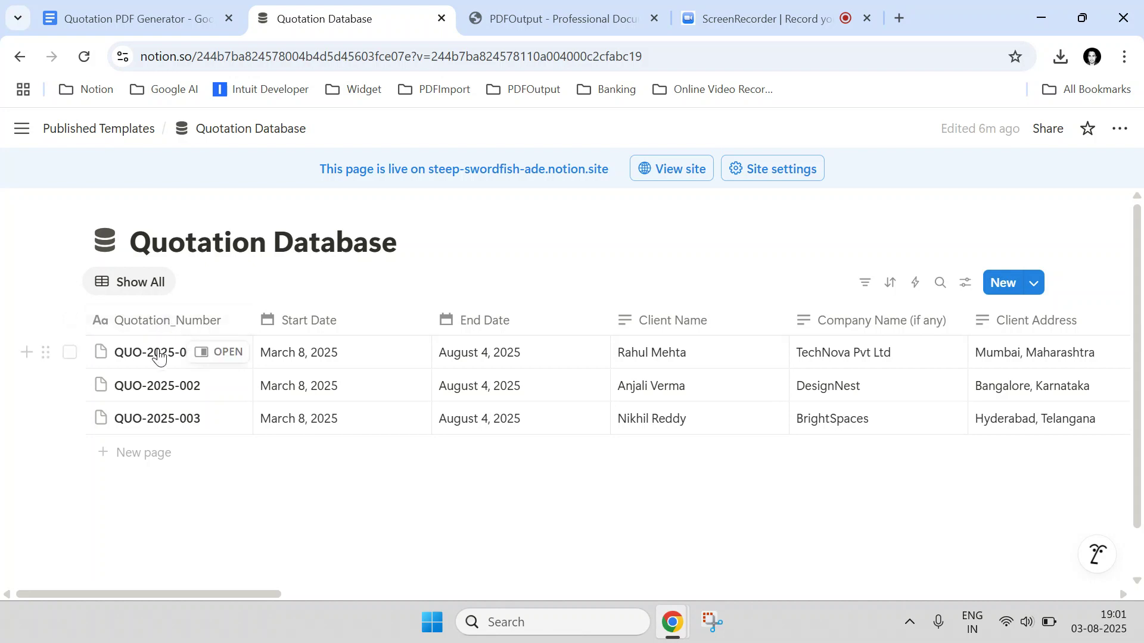
pyautogui.click(135, 19)
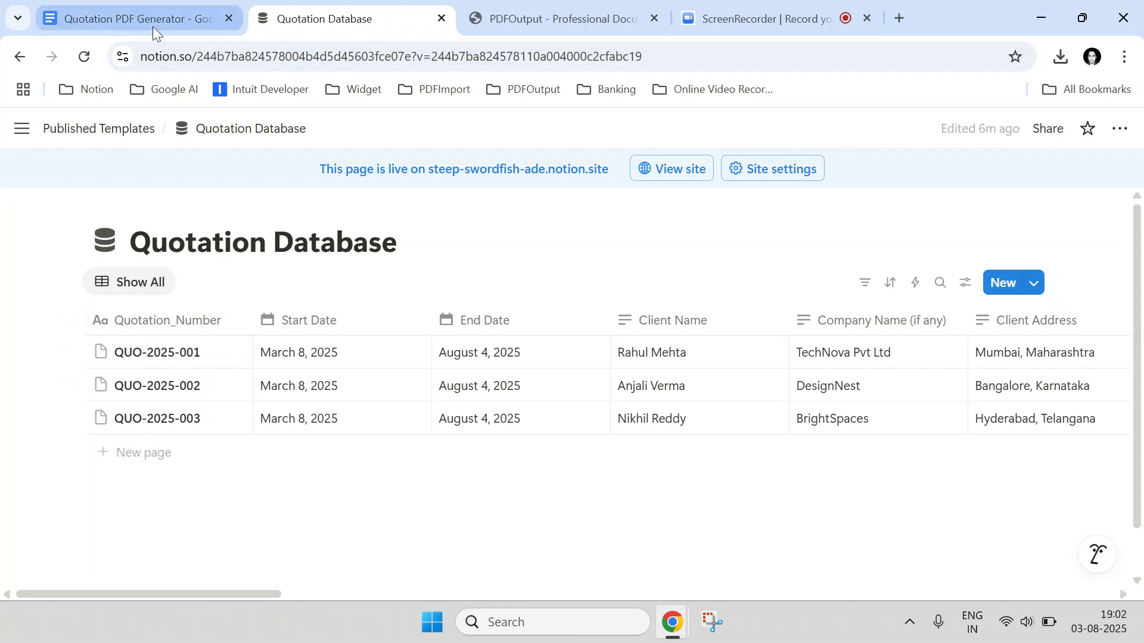
pyautogui.moveTo(509, 386); pyautogui.dragTo(372, 394)
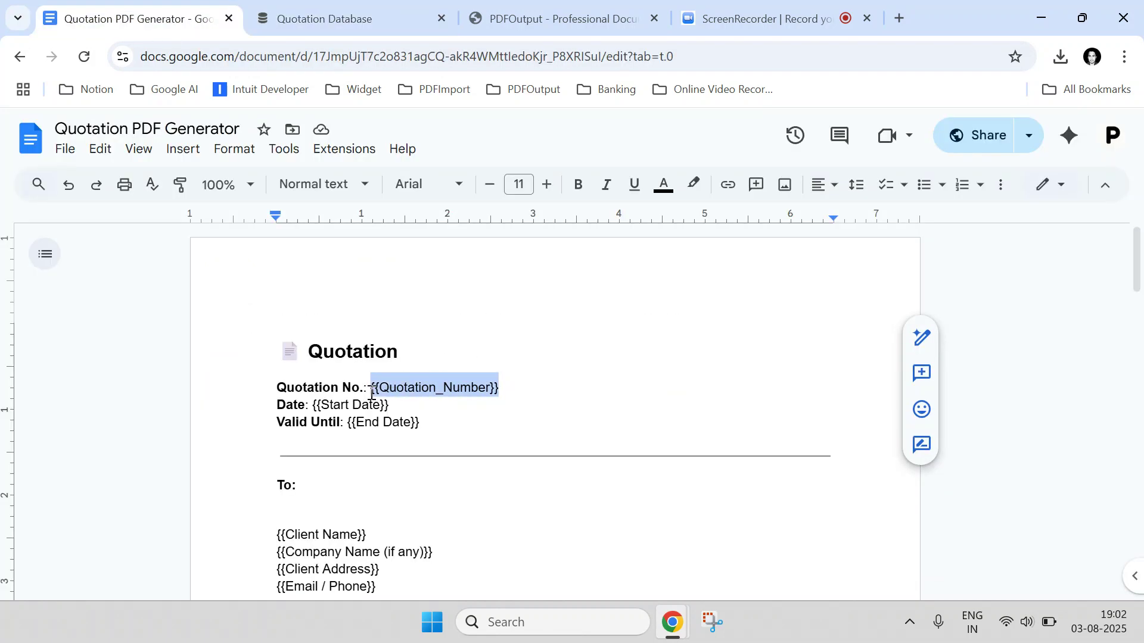
pyautogui.click(375, 12)
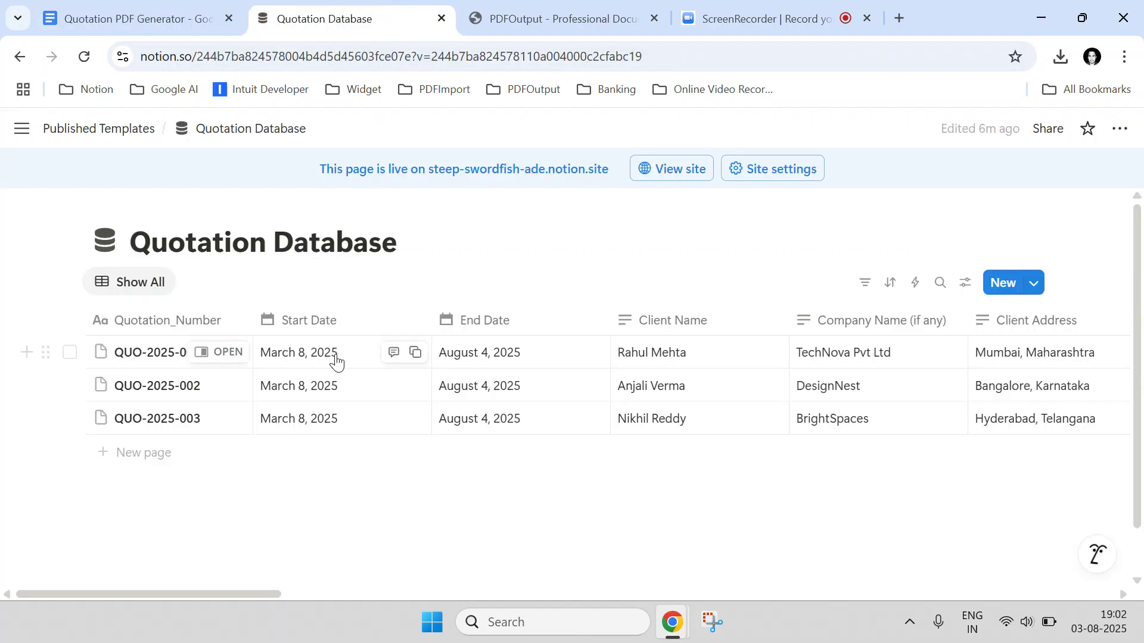
pyautogui.click(202, 14)
pyautogui.moveTo(412, 405); pyautogui.dragTo(315, 406)
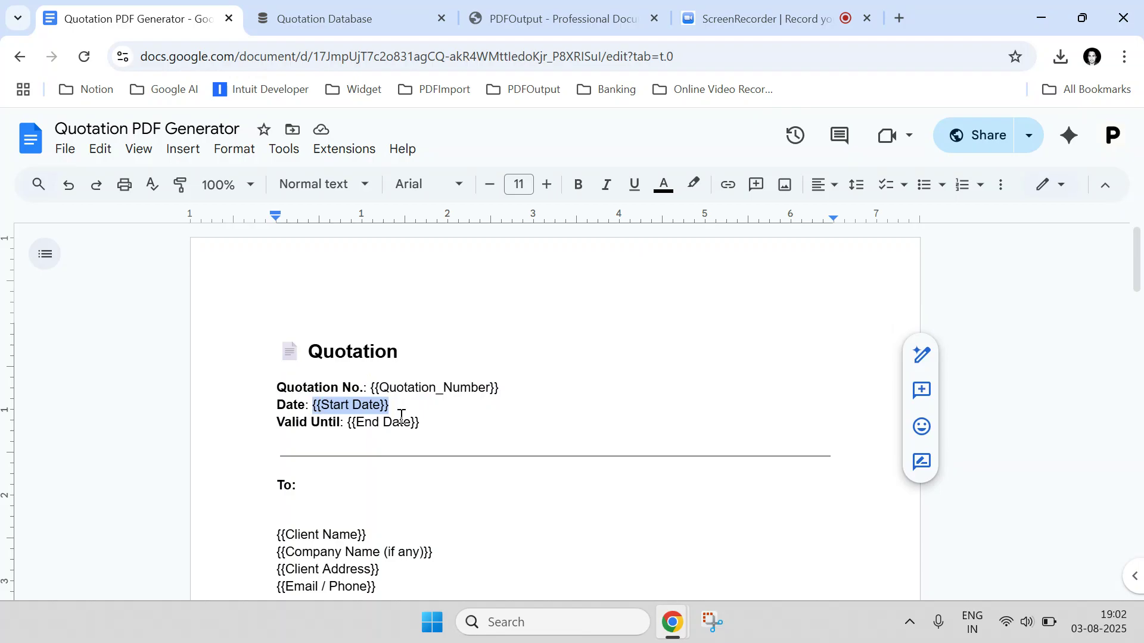
# Step: Switch to the PDFOutput site, look over its landing page, and sign in with a Google account
pyautogui.click(539, 7)
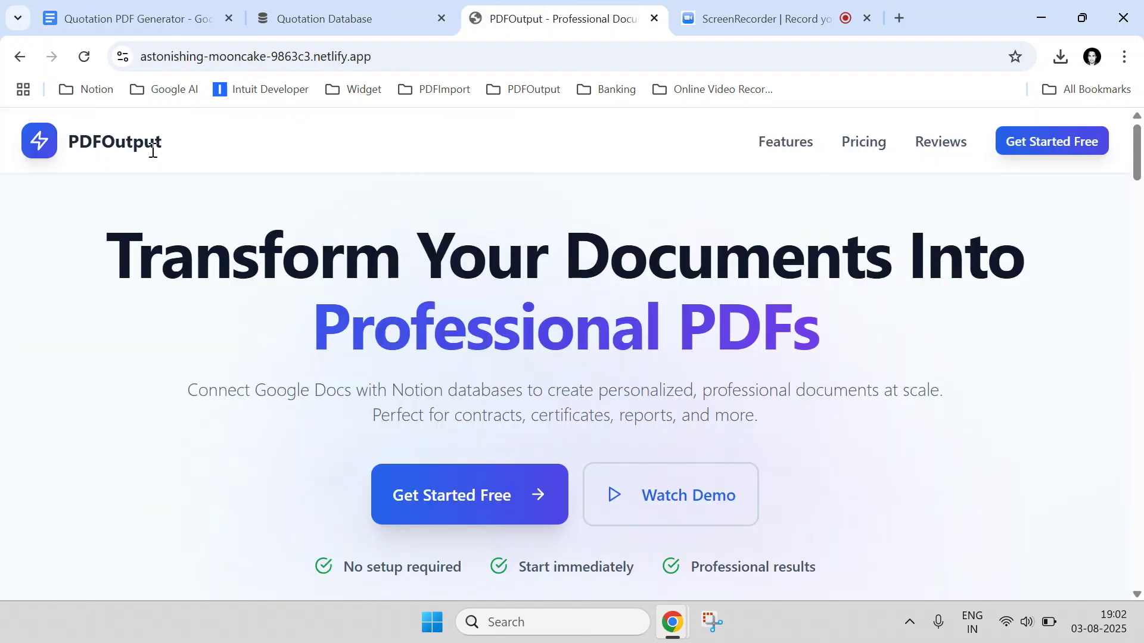
pyautogui.scroll(-10, 503, 303)
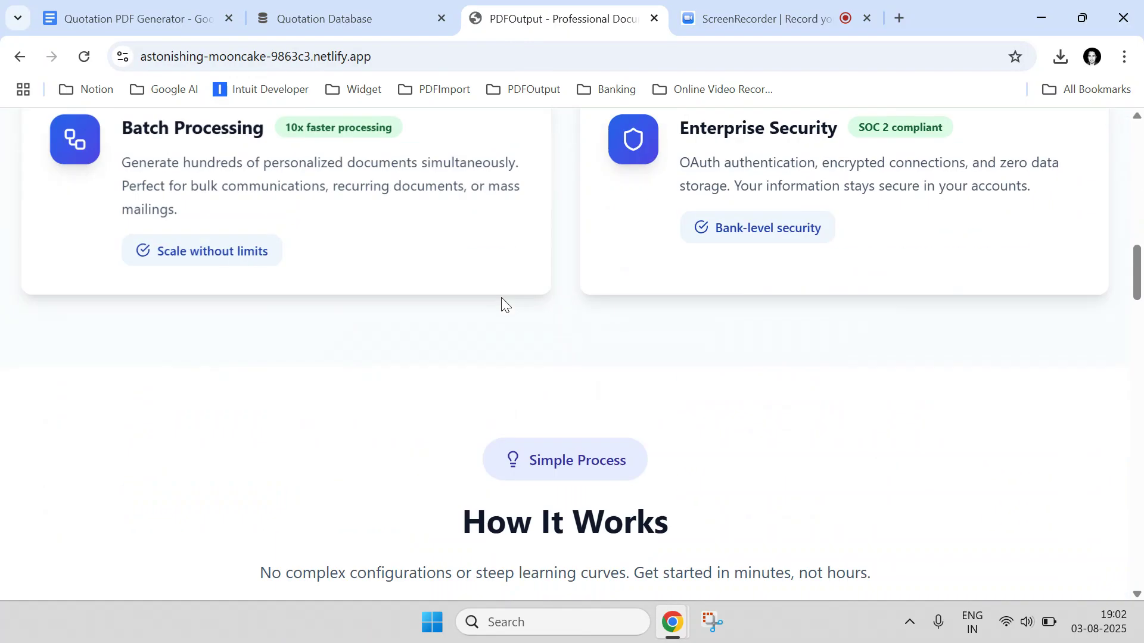
pyautogui.scroll(5, 501, 302)
pyautogui.scroll(5, 499, 298)
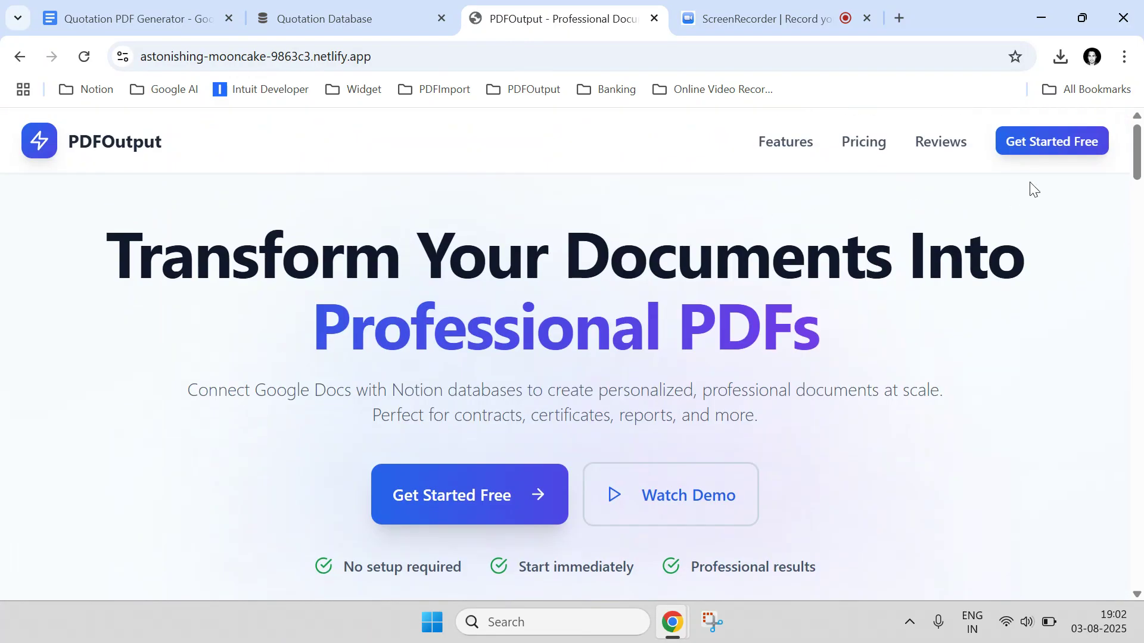
pyautogui.click(1061, 151)
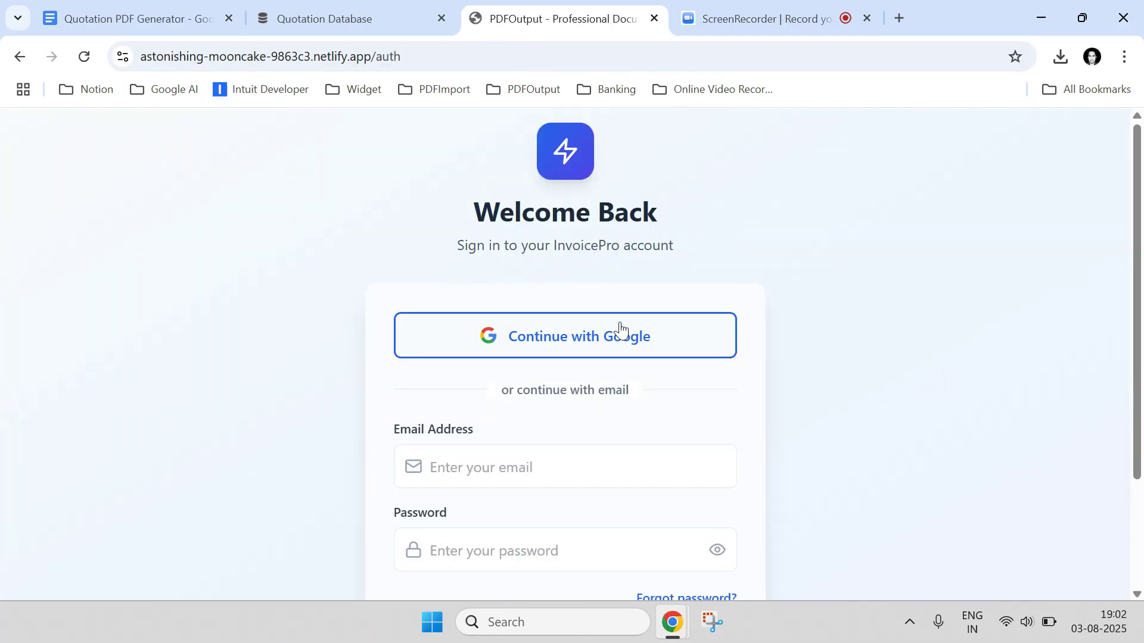
pyautogui.click(614, 317)
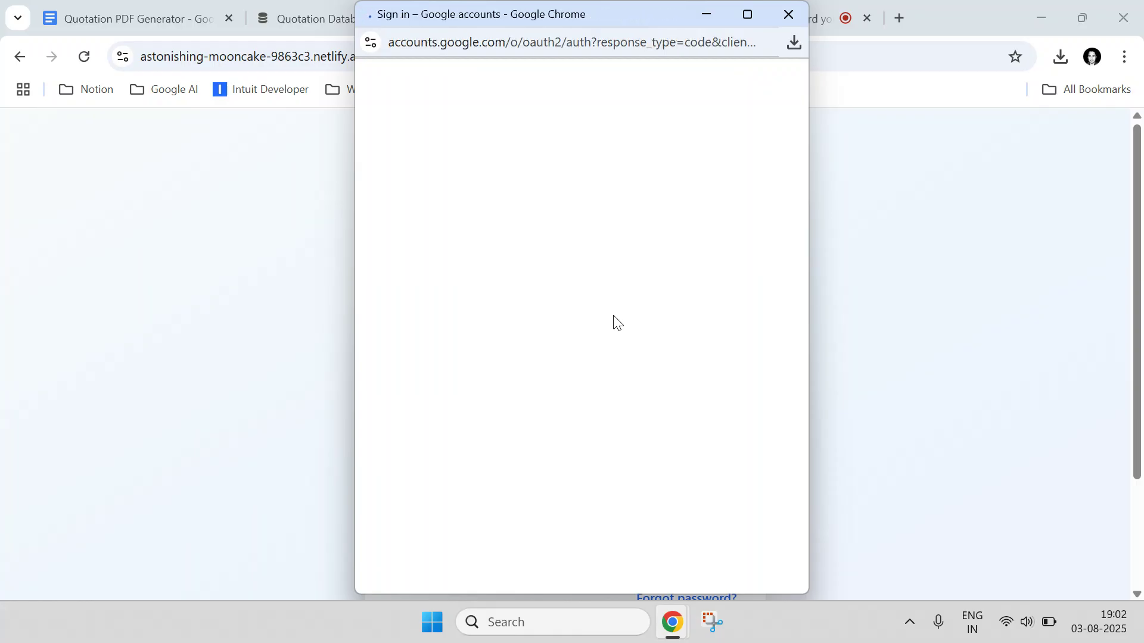
pyautogui.click(629, 273)
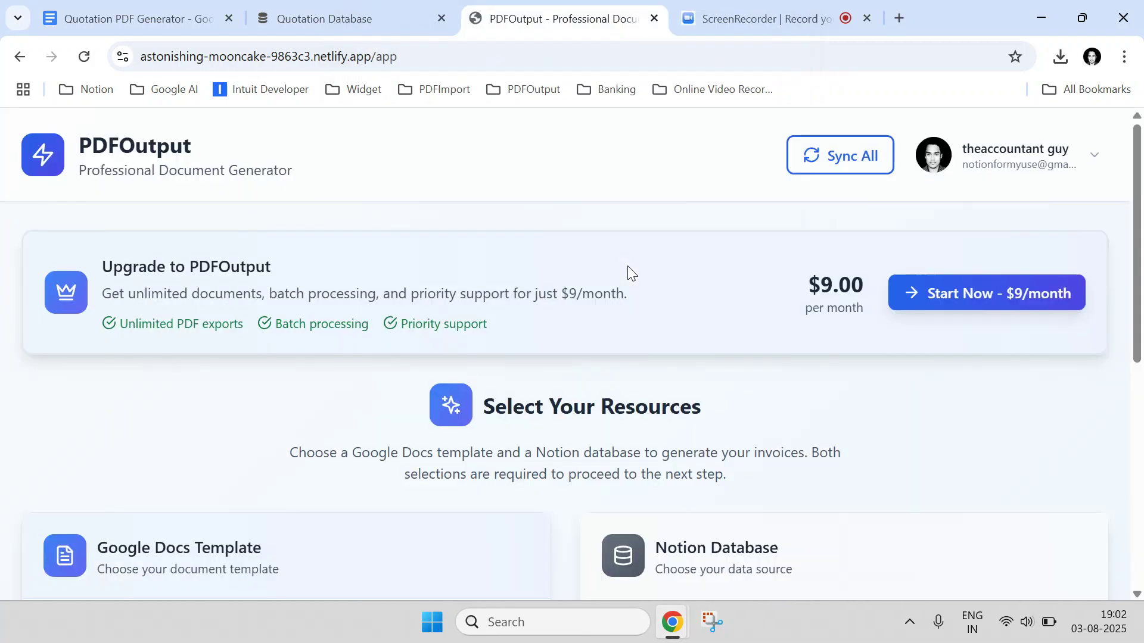
# Step: Disconnect the existing Google account and Notion workspace from PDFOutput
pyautogui.scroll(-5, 628, 265)
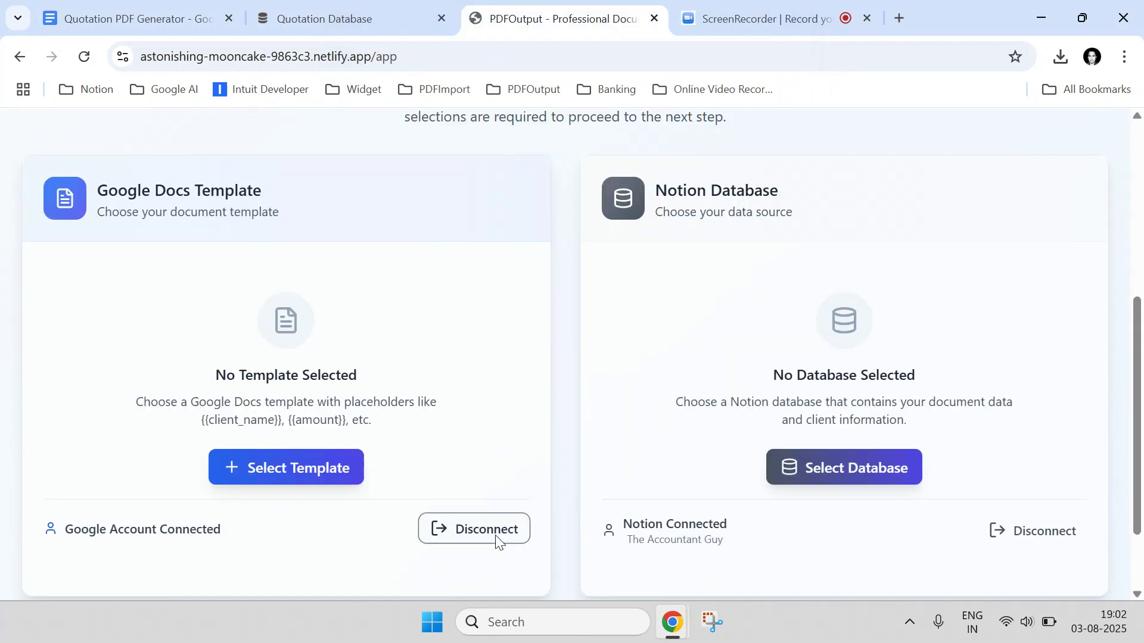
pyautogui.click(468, 529)
pyautogui.click(822, 533)
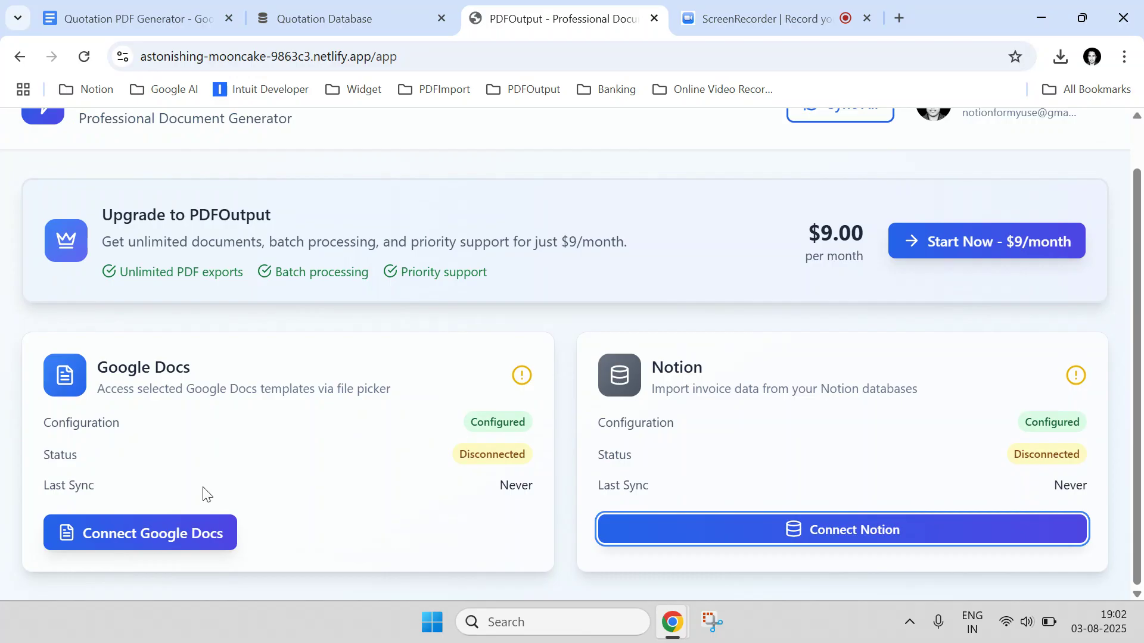
# Step: Start connecting Google Docs in PDFOutput and choose the pdfoutput Google account for it
pyautogui.click(191, 537)
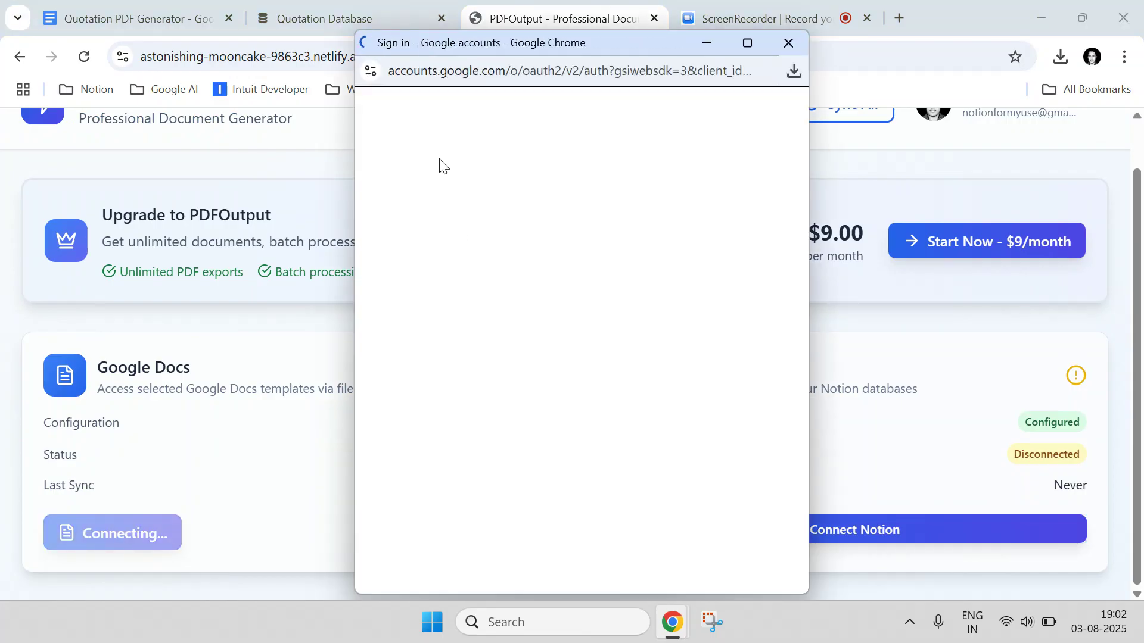
pyautogui.scroll(-5, 567, 390)
pyautogui.scroll(-3, 492, 493)
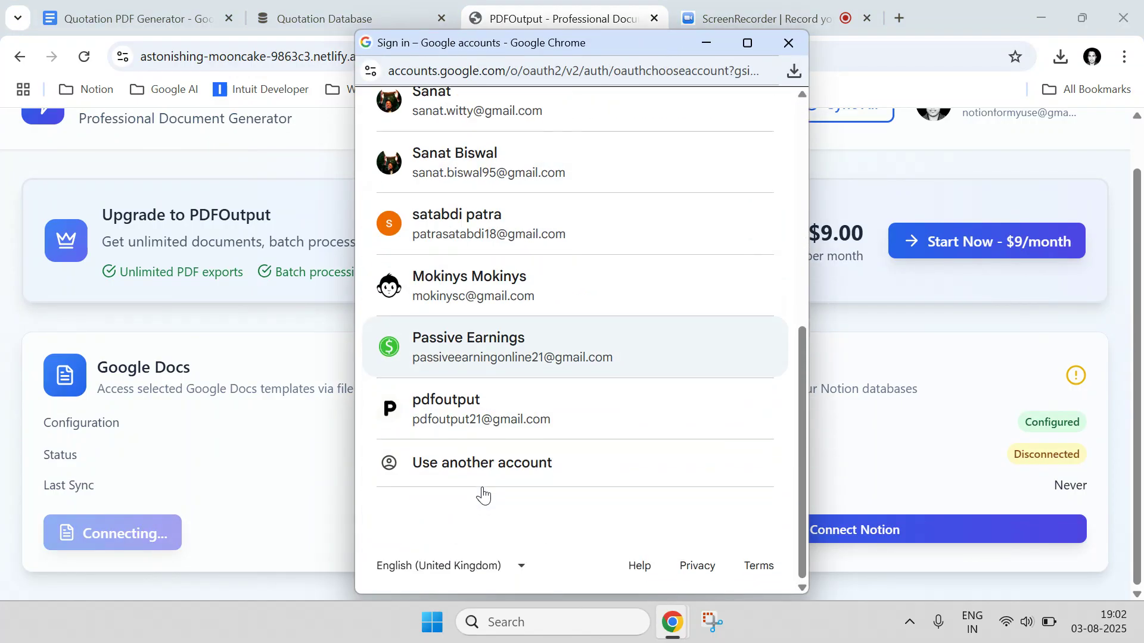
pyautogui.click(480, 395)
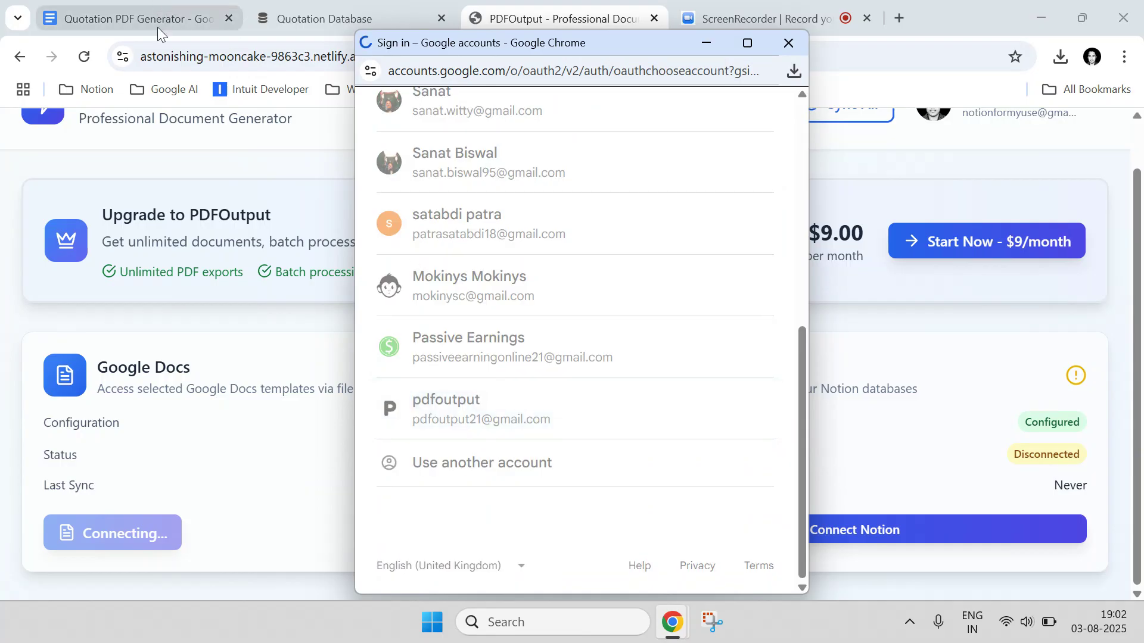
# Step: Accept the Google sign-in and grant the app access to the specific Google Drive files used with it
pyautogui.scroll(-1, 582, 307)
pyautogui.scroll(-4, 582, 306)
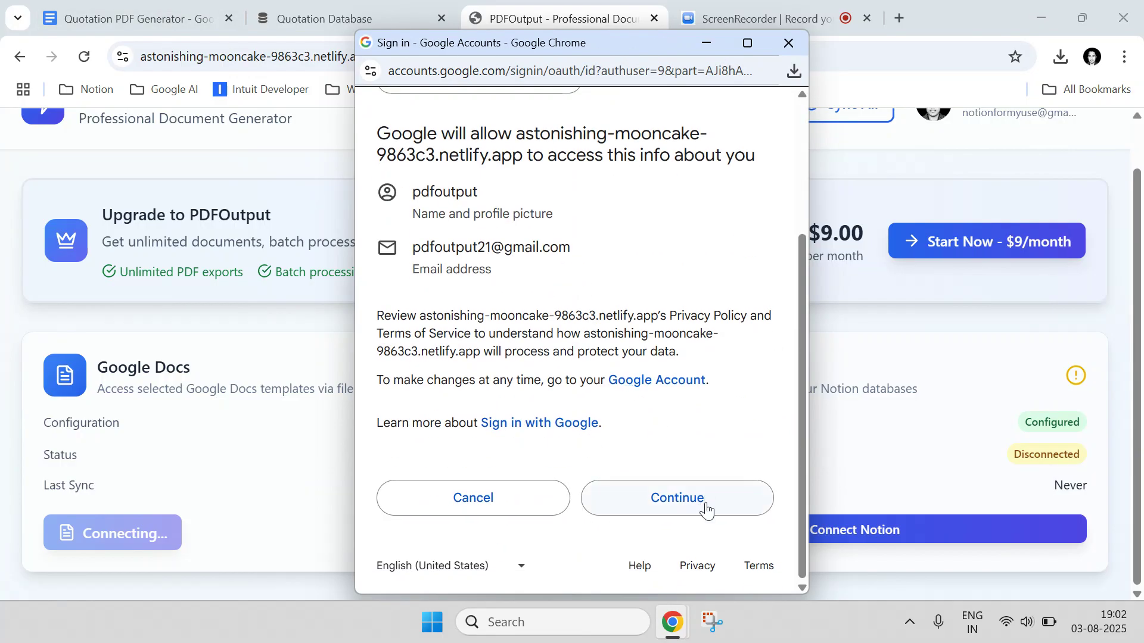
pyautogui.click(706, 509)
pyautogui.scroll(-3, 661, 434)
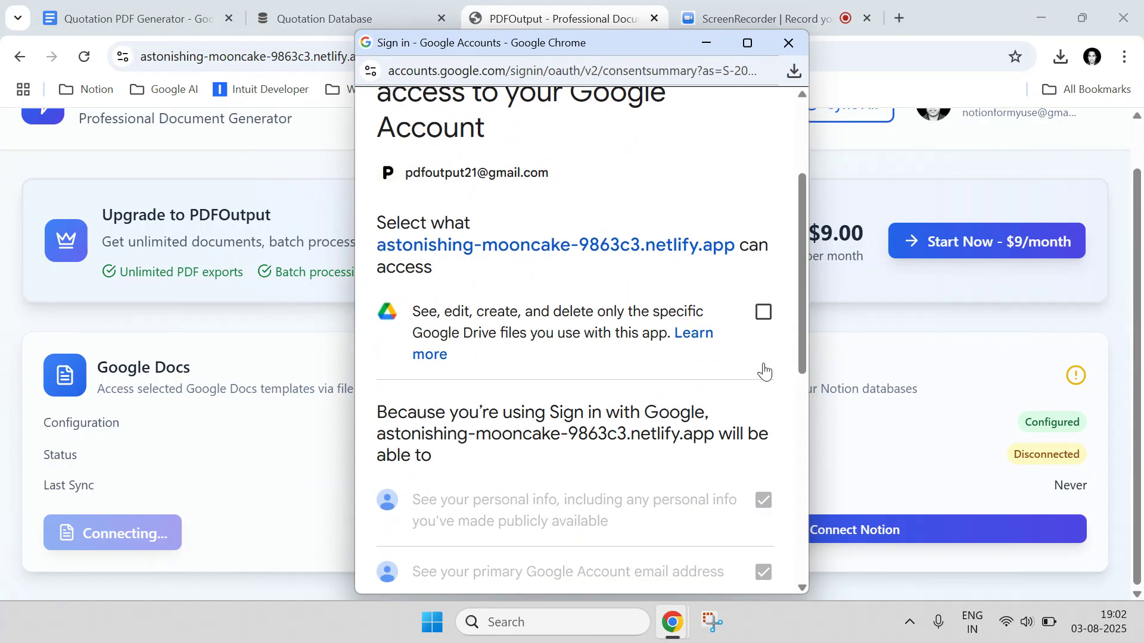
pyautogui.click(762, 314)
pyautogui.scroll(-6, 756, 318)
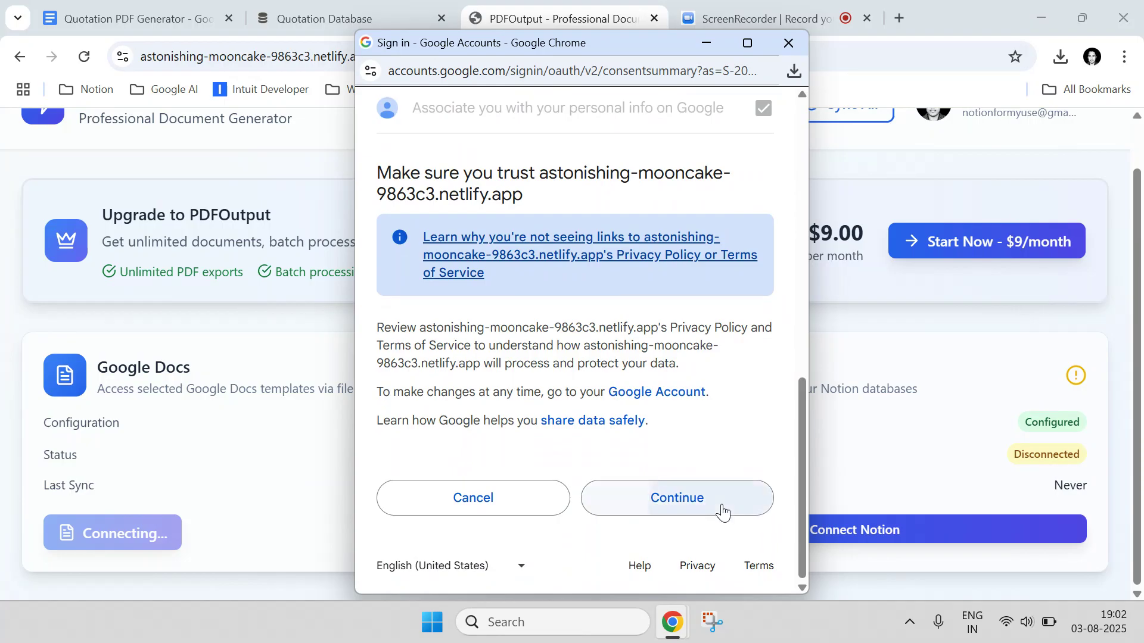
pyautogui.click(723, 511)
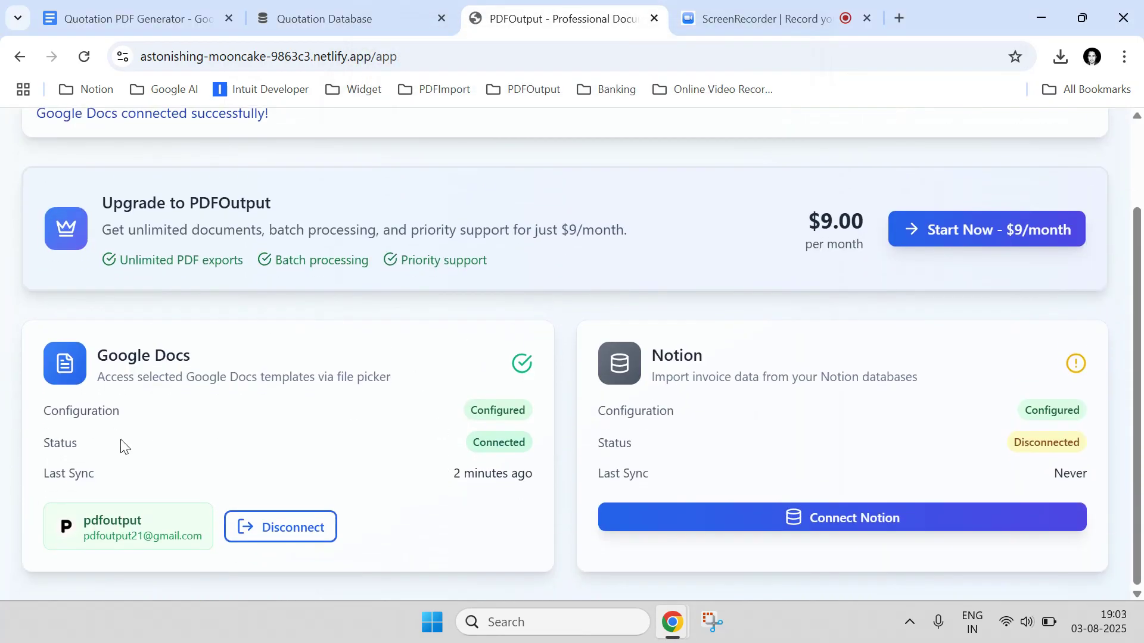
# Step: Start the Notion connection and copy the title "Quotation Database" from its Notion page
pyautogui.click(759, 529)
pyautogui.moveTo(277, 9); pyautogui.dragTo(677, 23)
pyautogui.click(373, 12)
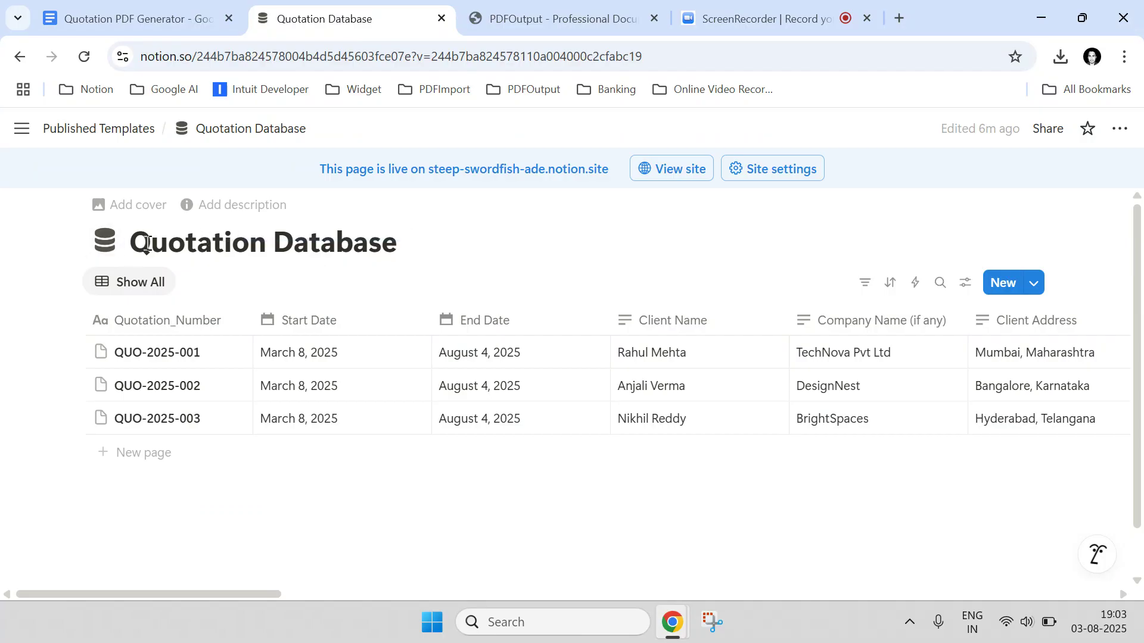
pyautogui.moveTo(147, 243); pyautogui.dragTo(404, 238)
pyautogui.rightClick(381, 234)
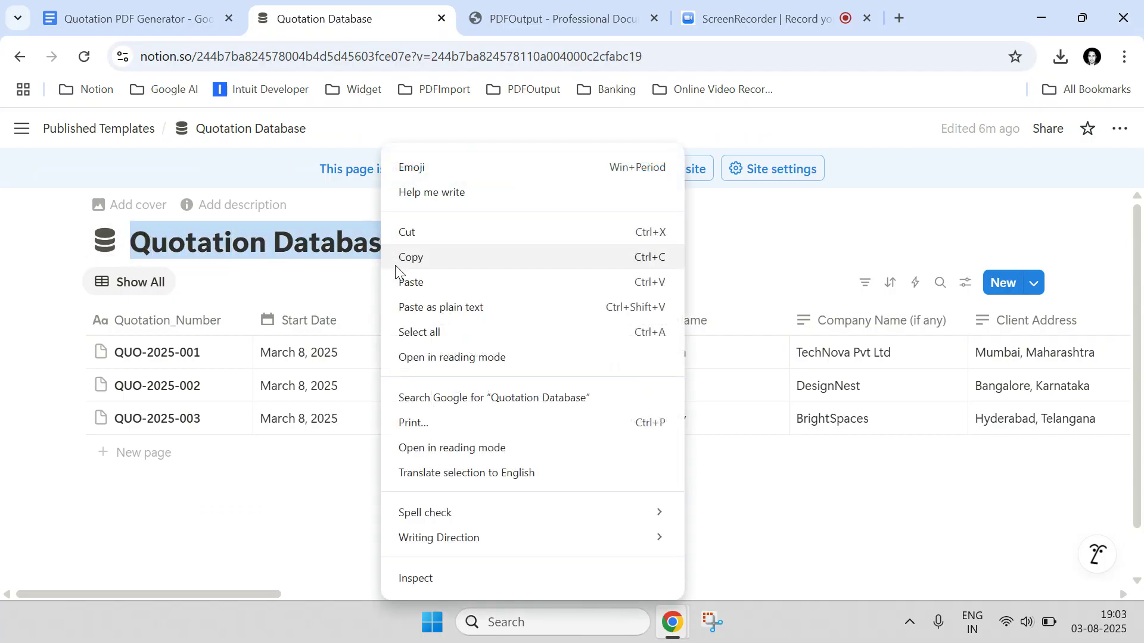
pyautogui.click(395, 265)
pyautogui.click(511, 11)
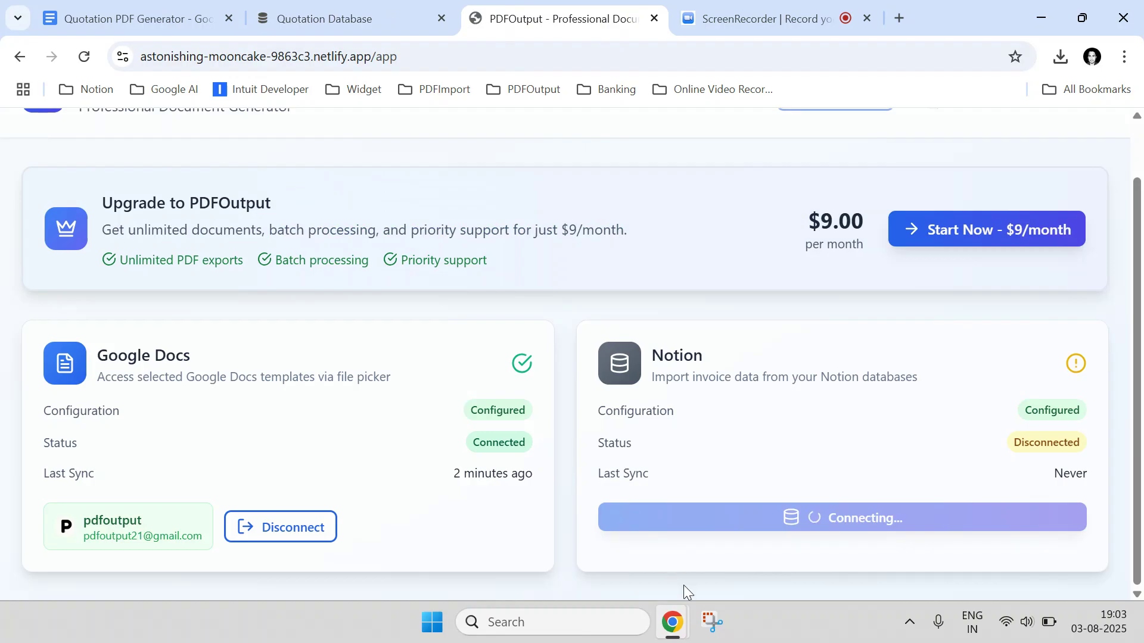
# Step: Search the Notion access request for "Quotation Database" and add that database to the selected pages
pyautogui.moveTo(681, 606)
pyautogui.click(832, 524)
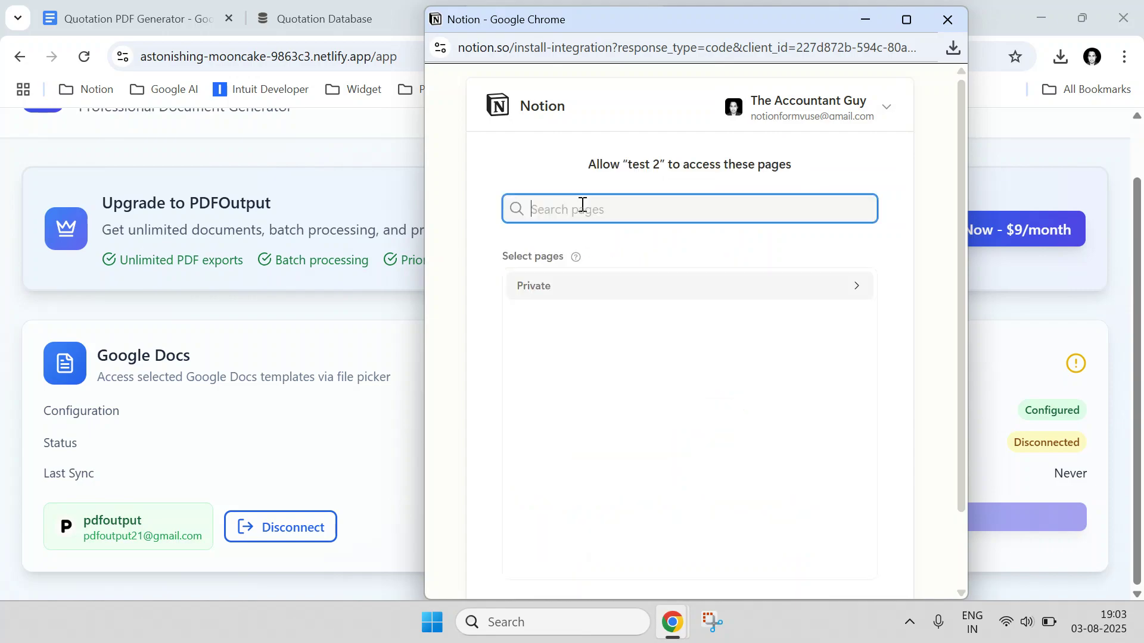
pyautogui.rightClick(582, 211)
pyautogui.click(618, 422)
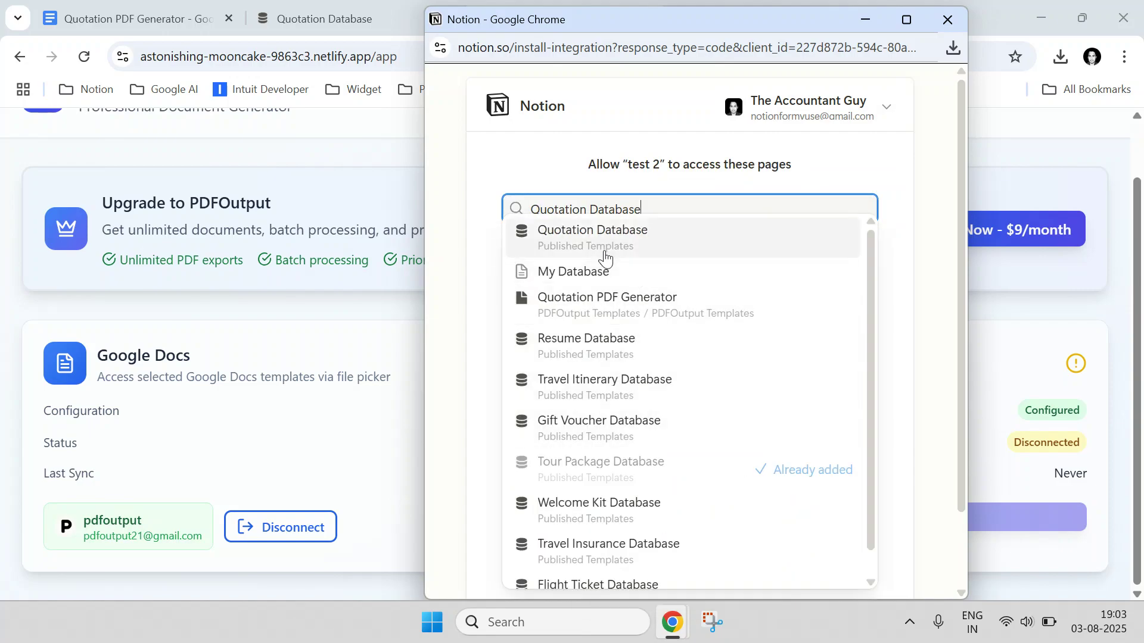
pyautogui.click(624, 251)
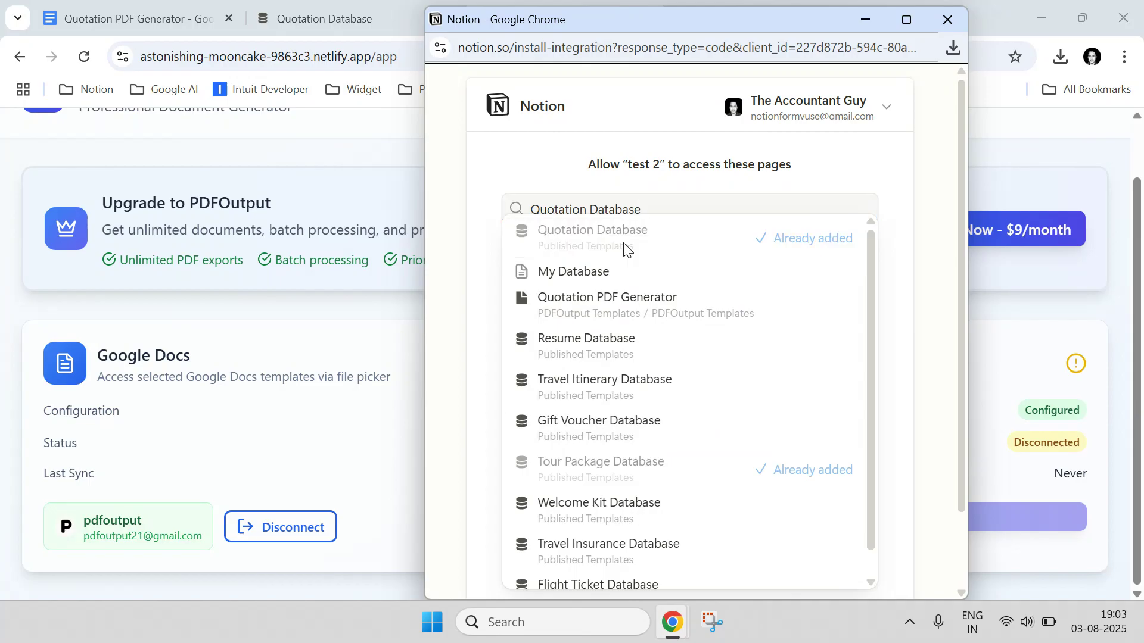
pyautogui.click(817, 166)
# Step: Remove Tour Package Database from the manually selected Notion pages and allow access to the remaining selection
pyautogui.click(825, 296)
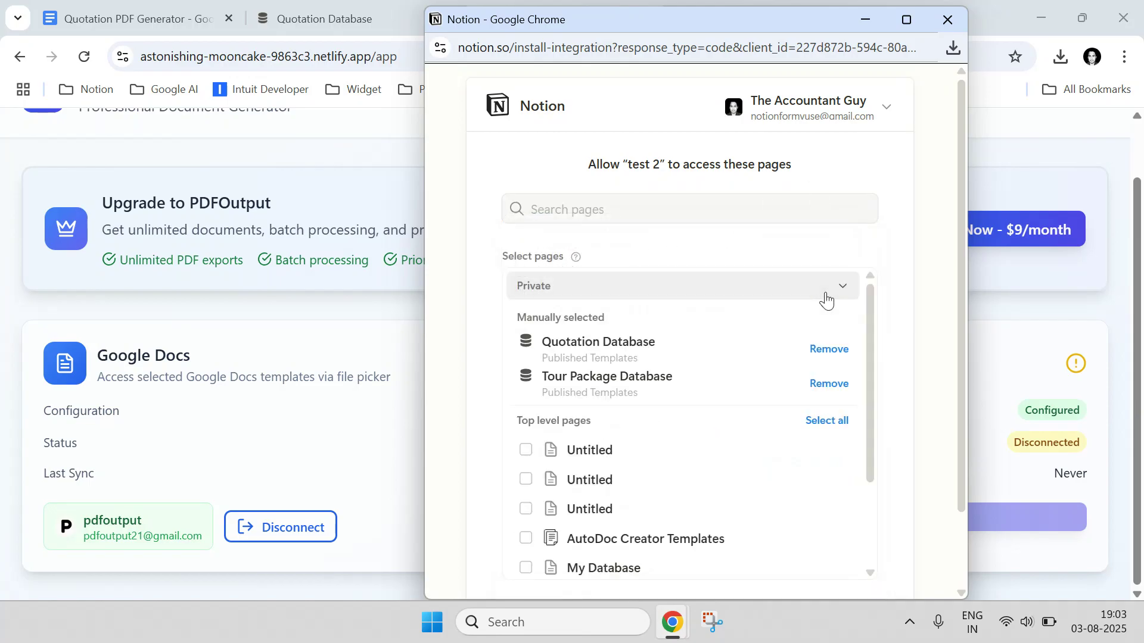
pyautogui.click(830, 387)
pyautogui.scroll(-2, 810, 393)
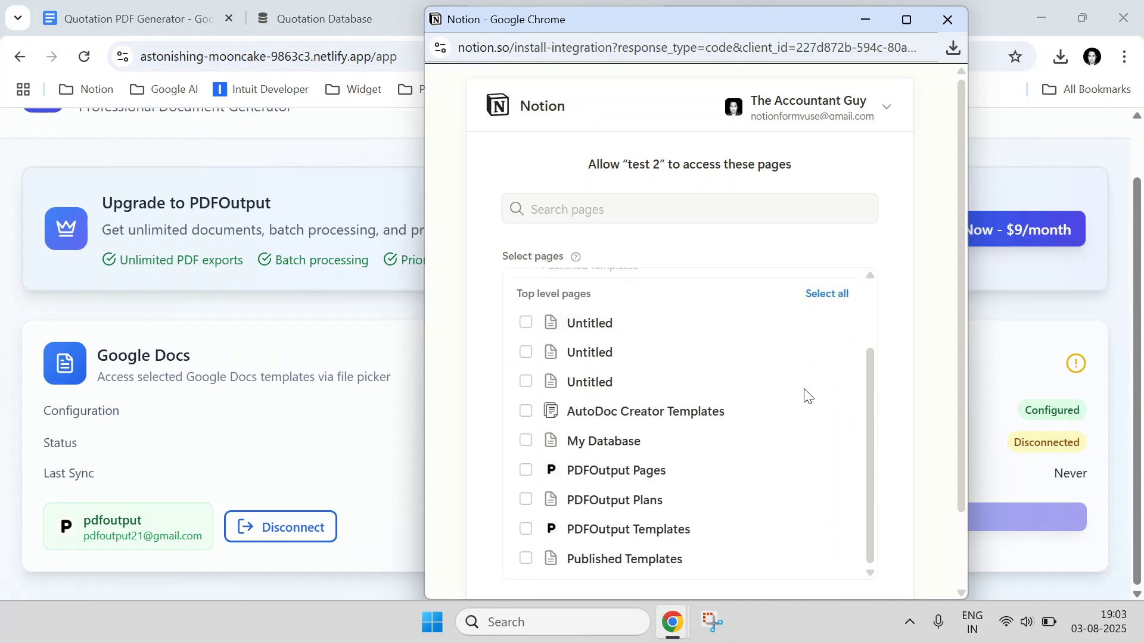
pyautogui.scroll(-2, 850, 403)
pyautogui.scroll(2, 825, 418)
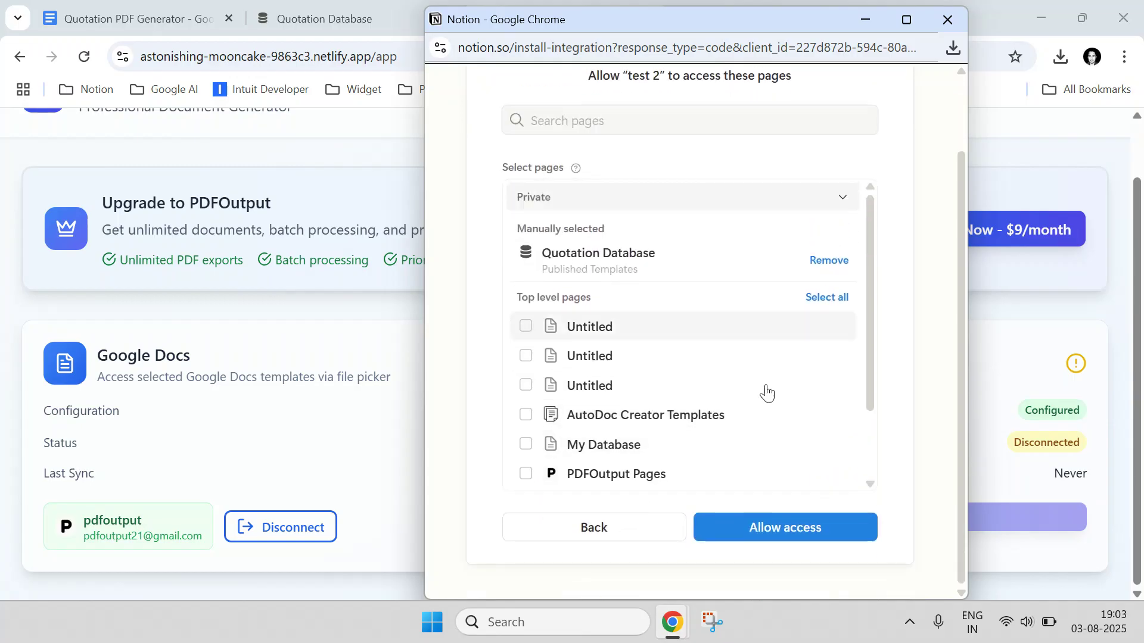
pyautogui.click(792, 525)
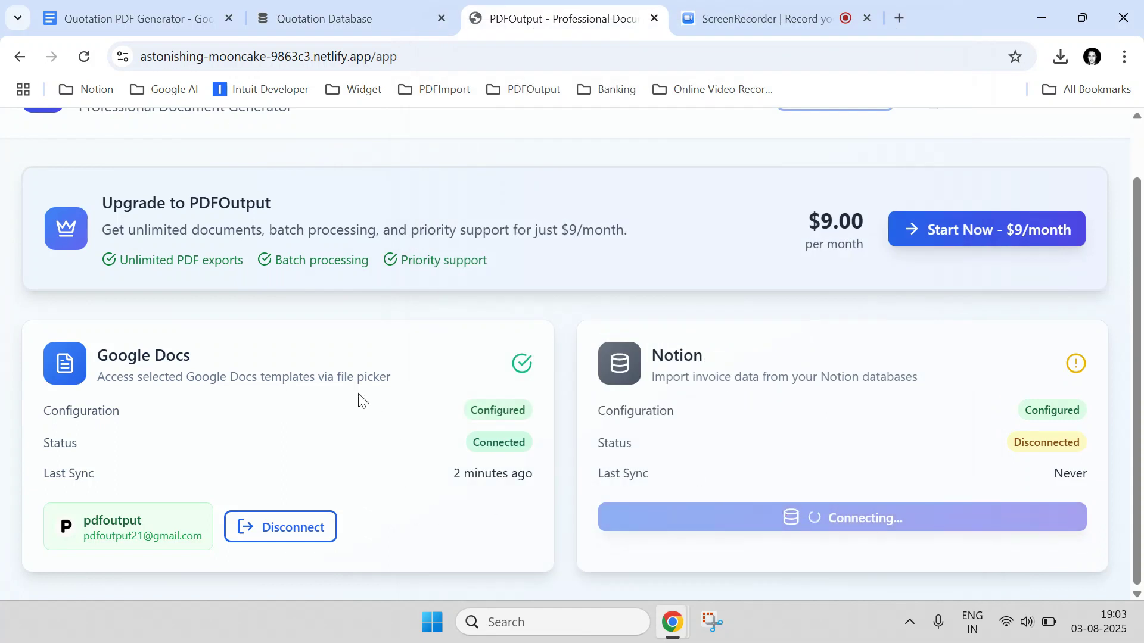
# Step: Open the Google Drive template picker and copy the template's title "Quotation PDF Generator" from Google Docs
pyautogui.scroll(-4, 554, 412)
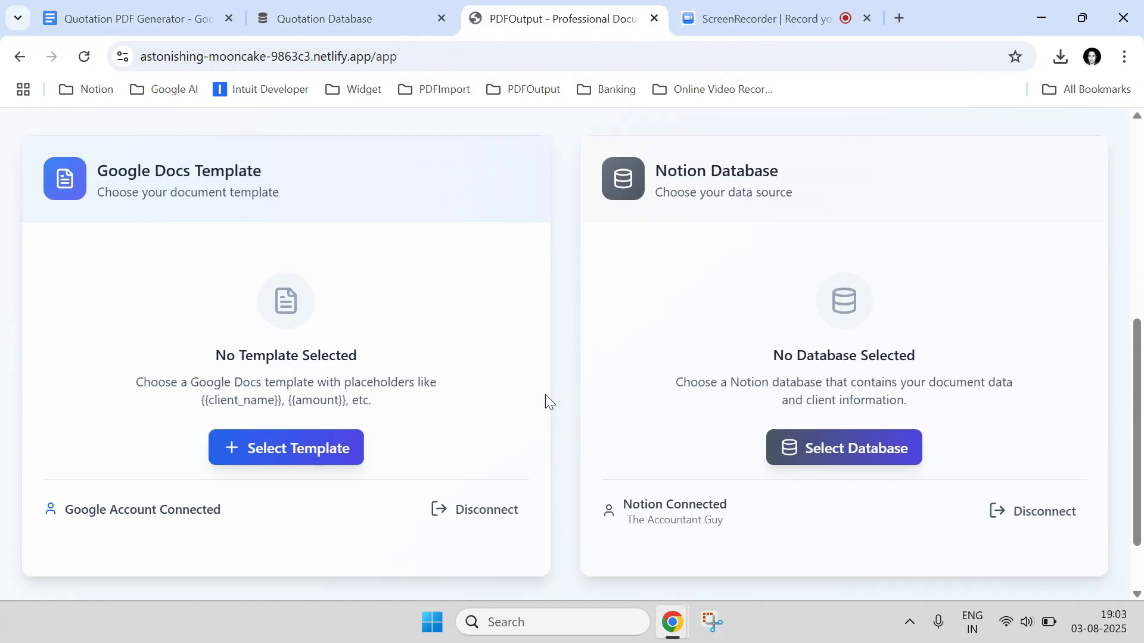
pyautogui.click(313, 454)
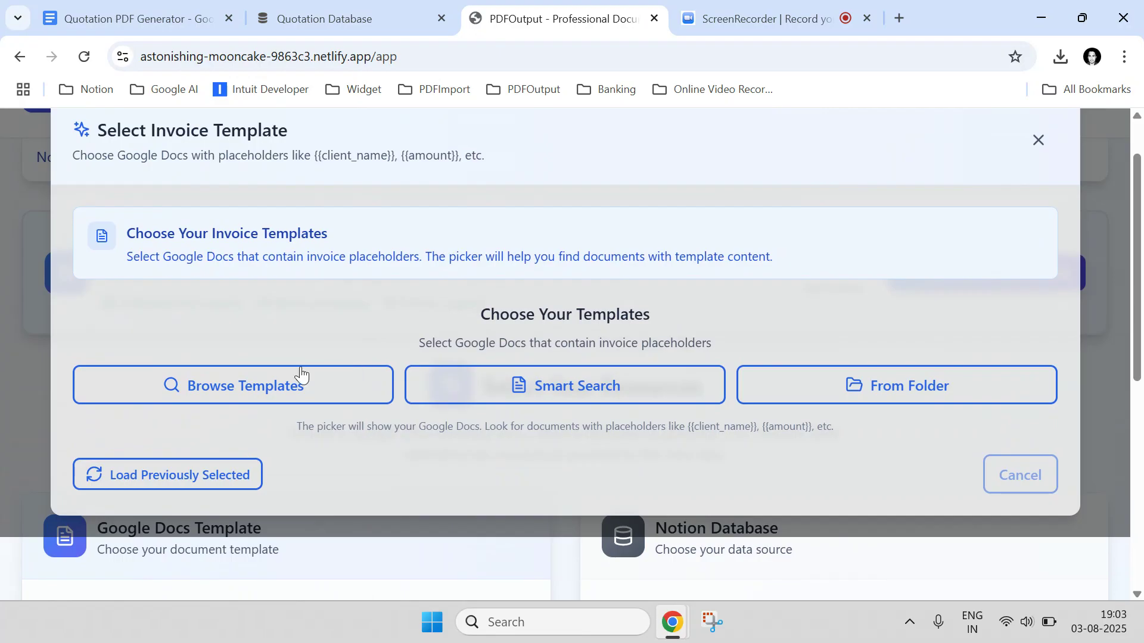
pyautogui.click(237, 385)
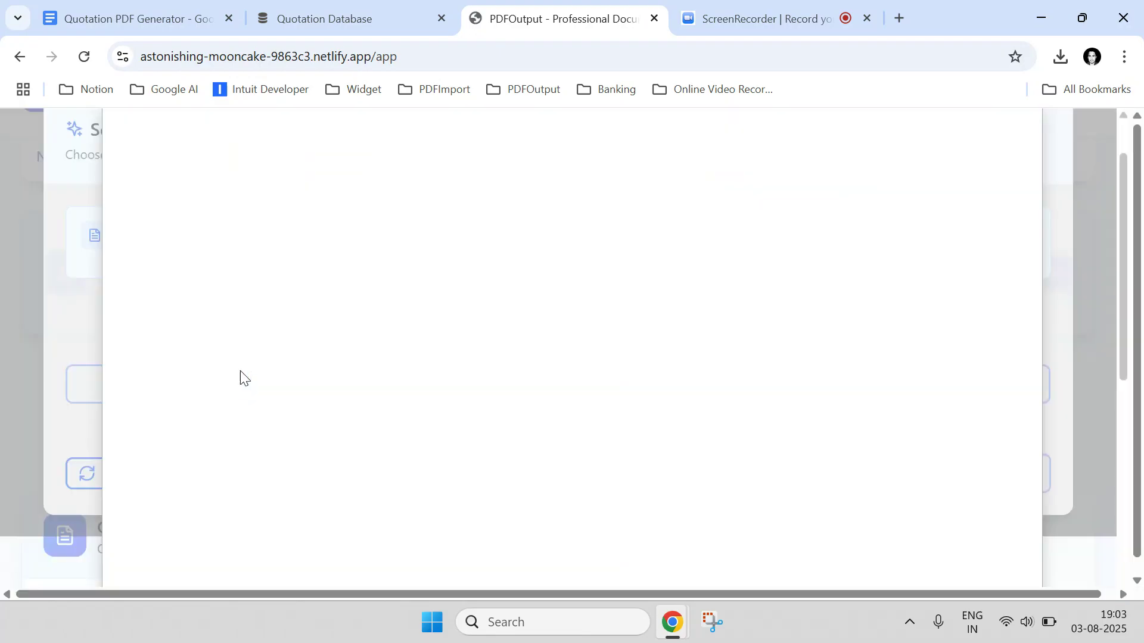
pyautogui.click(172, 3)
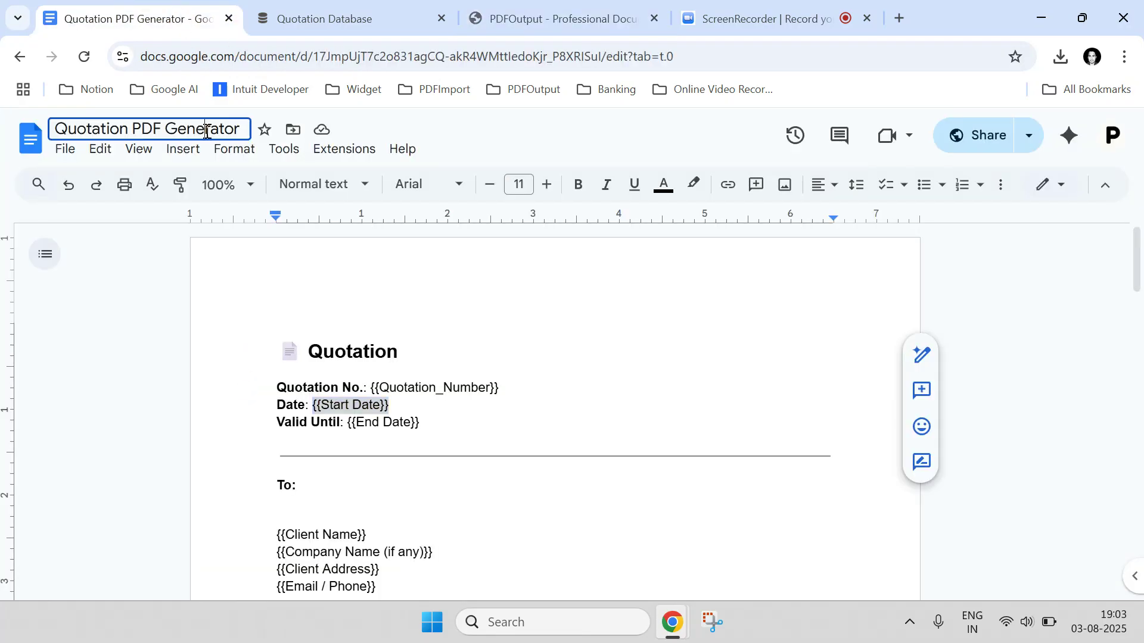
pyautogui.click(130, 126)
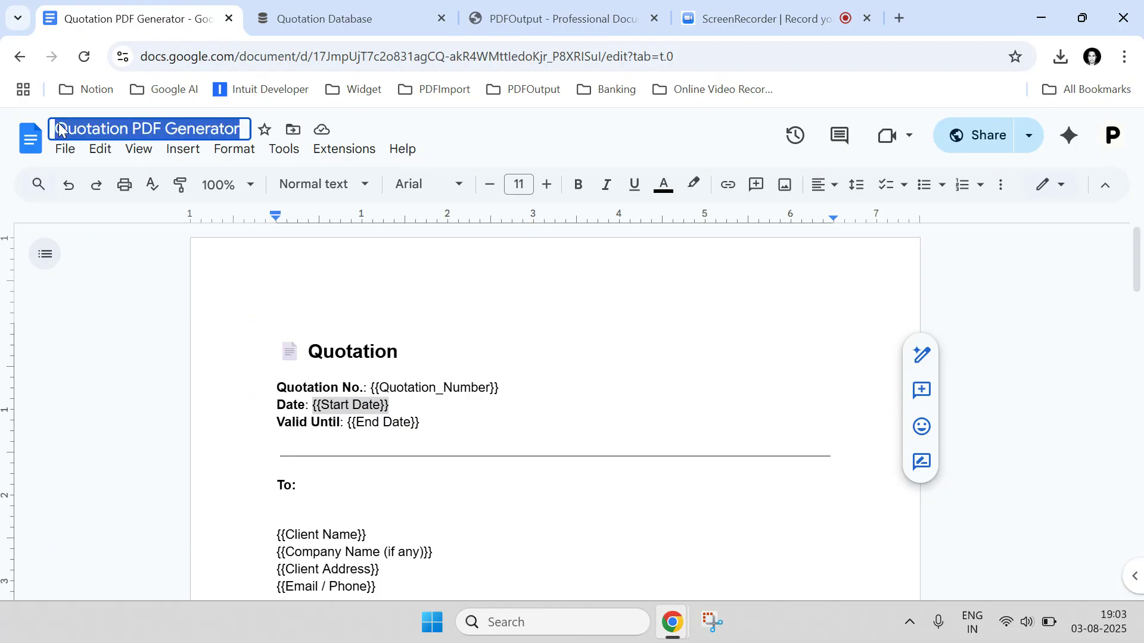
pyautogui.rightClick(76, 122)
pyautogui.click(137, 252)
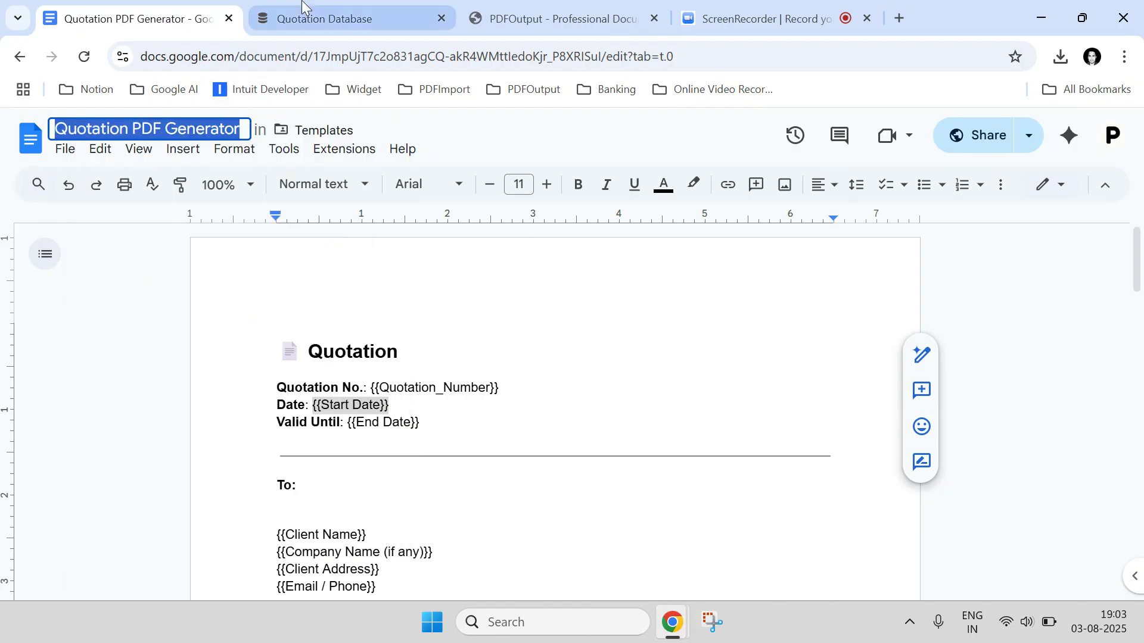
pyautogui.click(560, 18)
# Step: Search the picker for "Quotation PDF Generator", add that document, and use it as the Google Docs template
pyautogui.click(174, 230)
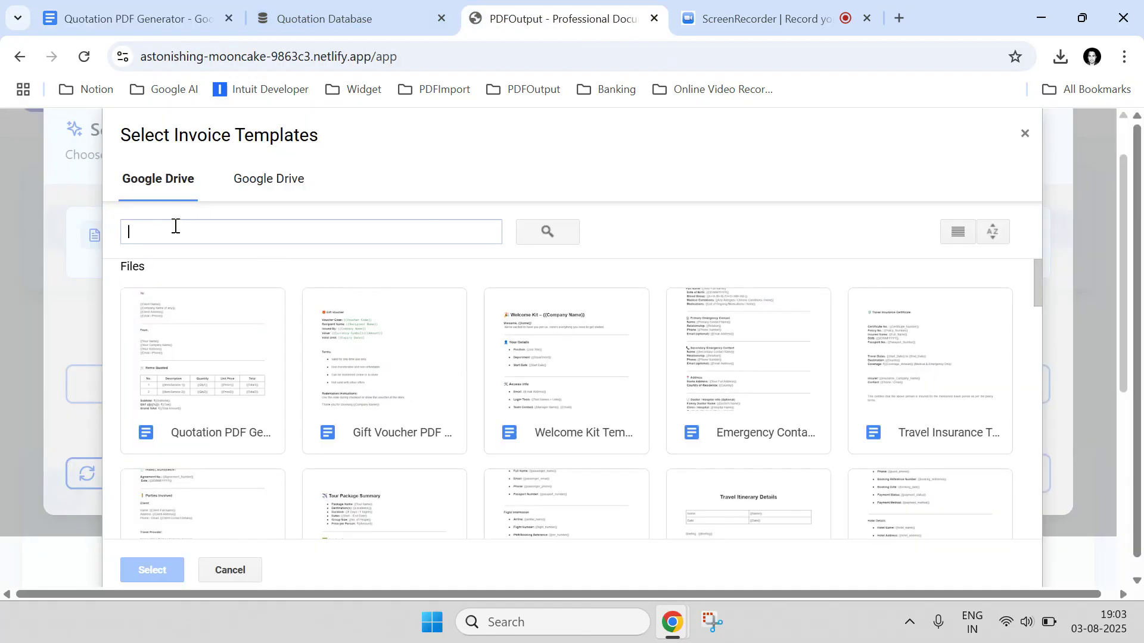
pyautogui.rightClick(177, 230)
pyautogui.click(199, 396)
pyautogui.click(575, 225)
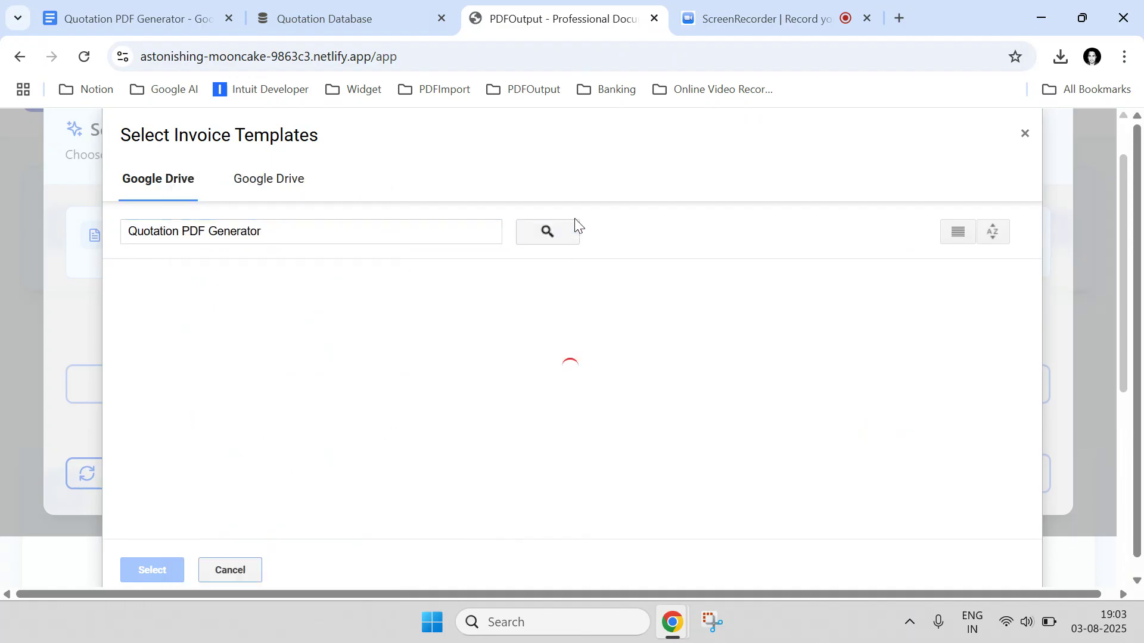
pyautogui.click(231, 324)
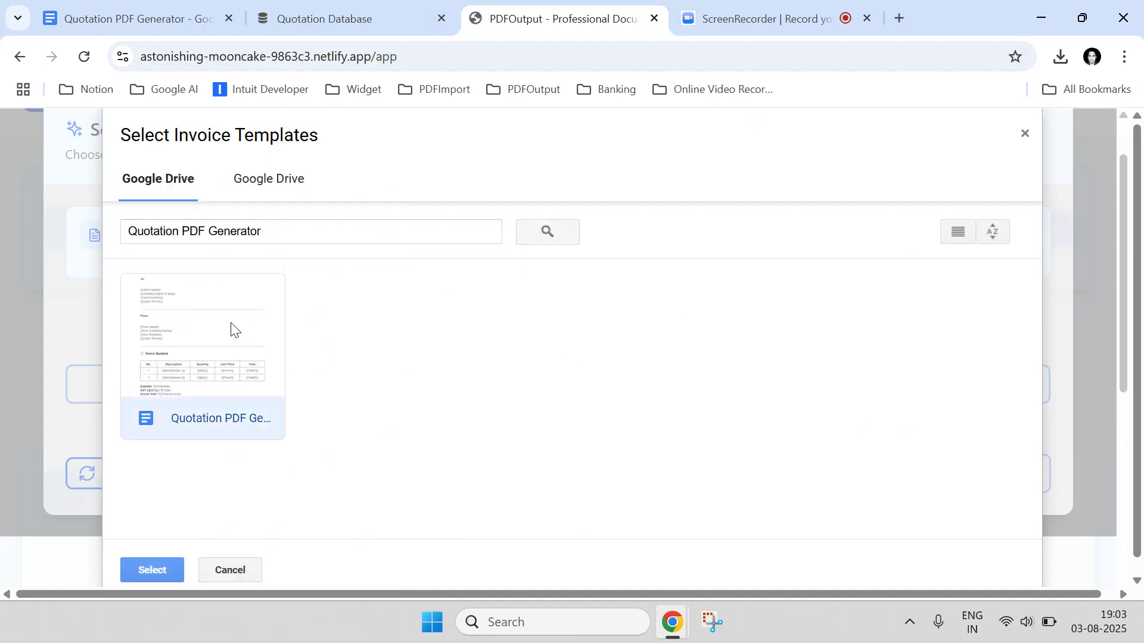
pyautogui.click(152, 571)
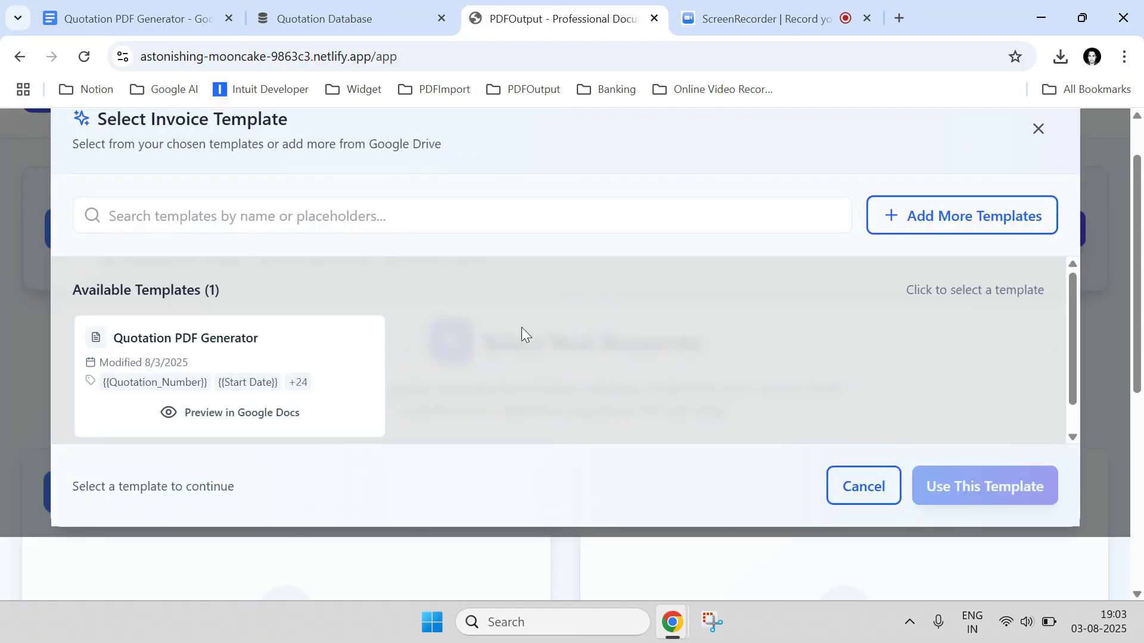
pyautogui.click(351, 344)
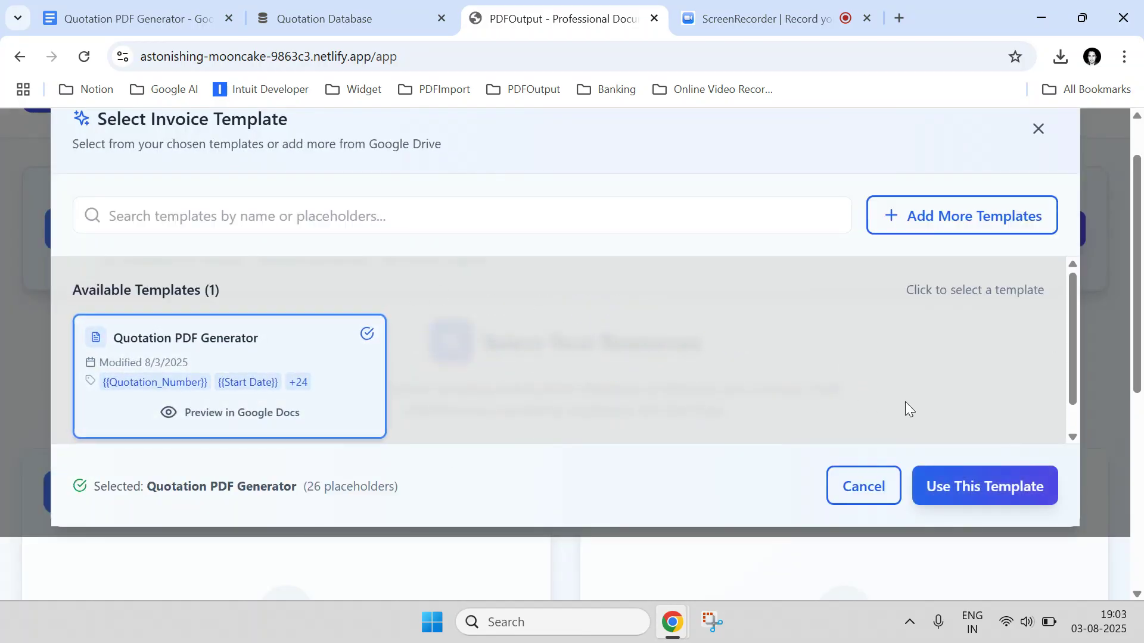
pyautogui.click(996, 486)
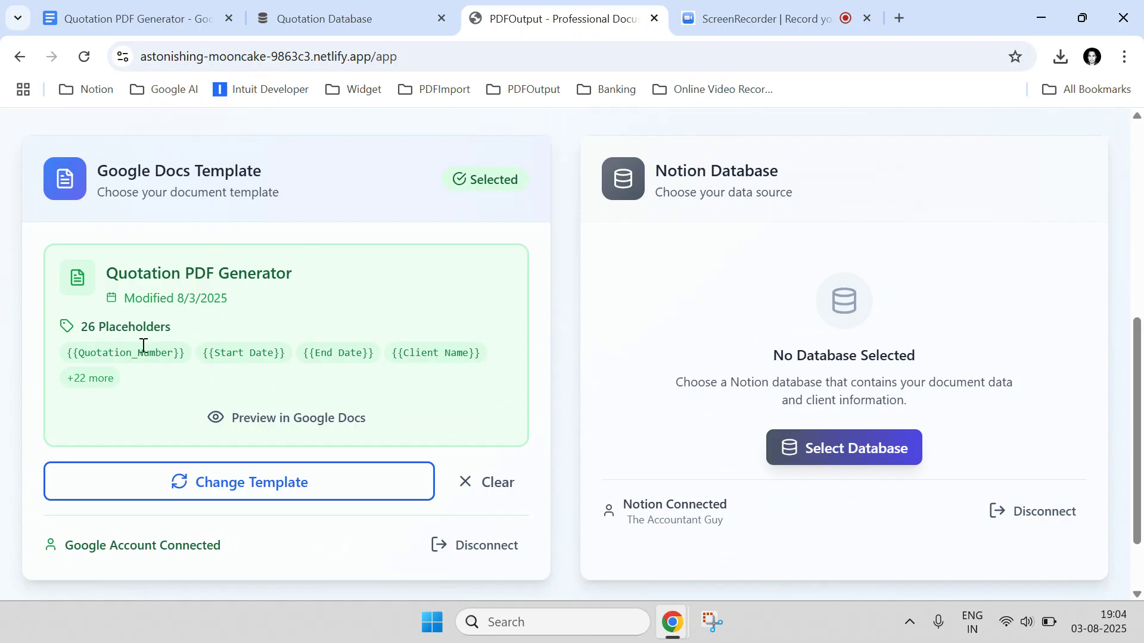
# Step: Choose Quotation Database as the Notion data source for the documents
pyautogui.click(850, 451)
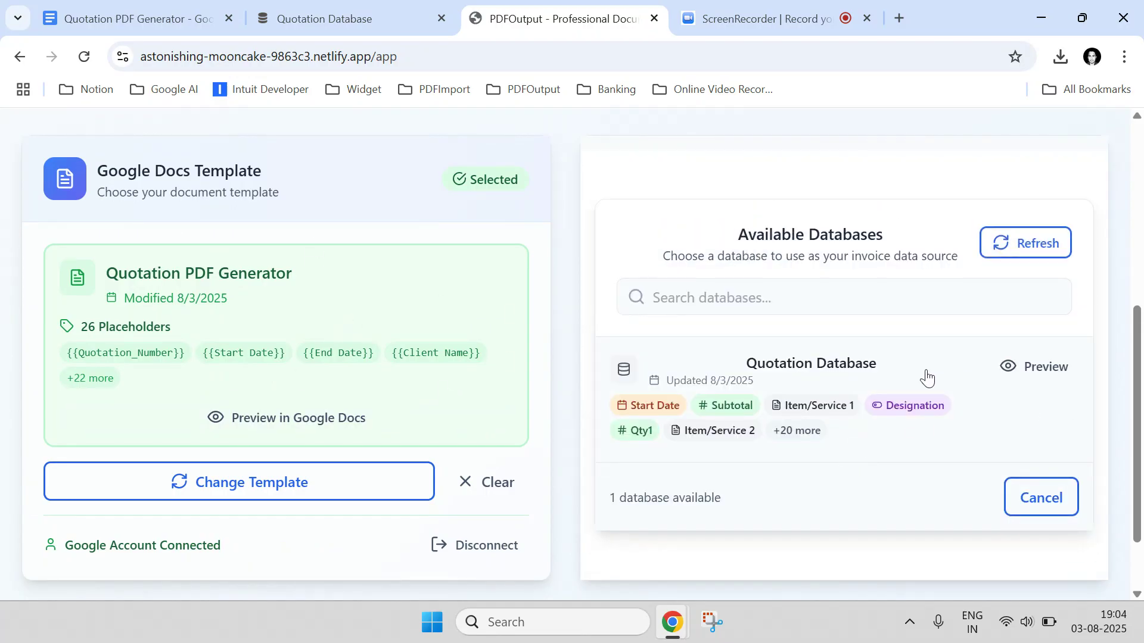
pyautogui.click(924, 377)
# Step: Review the Quotation PDF Generator preview, open the export's placeholder mapping, and highlight the mapped-placeholders status
pyautogui.scroll(7, 914, 362)
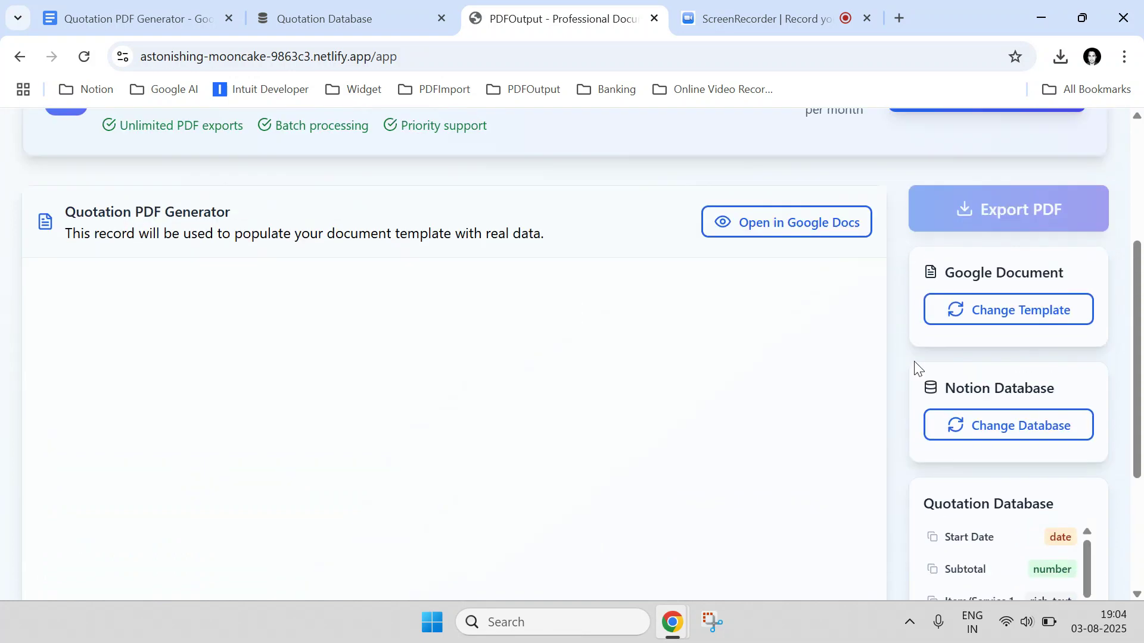
pyautogui.scroll(-2, 913, 361)
pyautogui.scroll(1, 905, 355)
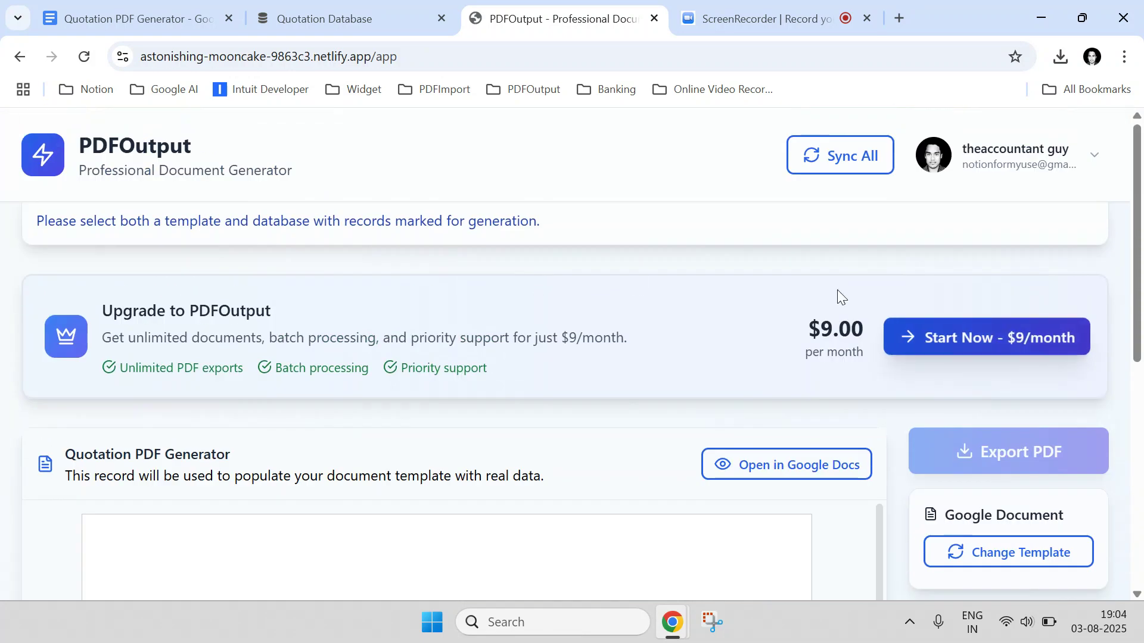
pyautogui.scroll(-2, 513, 351)
pyautogui.scroll(-3, 599, 370)
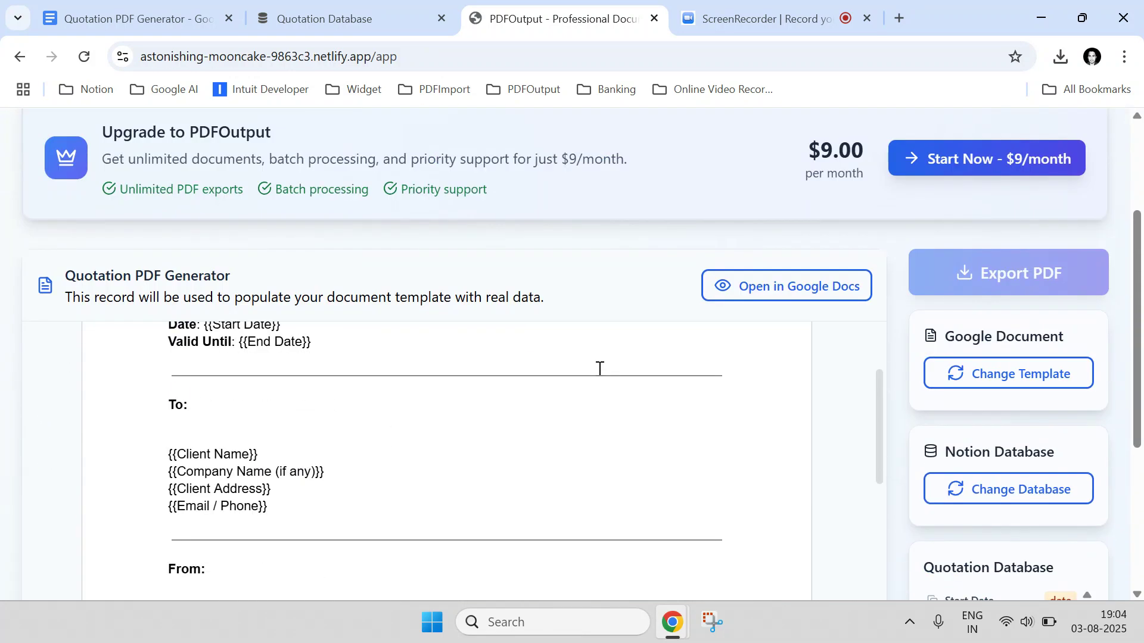
pyautogui.scroll(3, 596, 367)
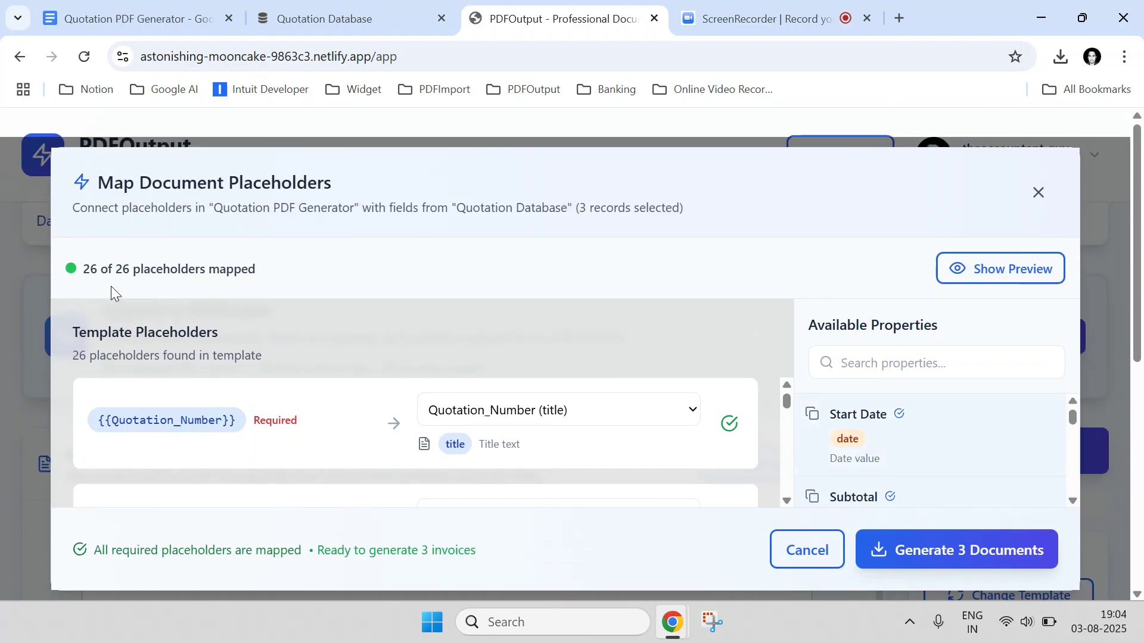
pyautogui.moveTo(85, 273); pyautogui.dragTo(275, 277)
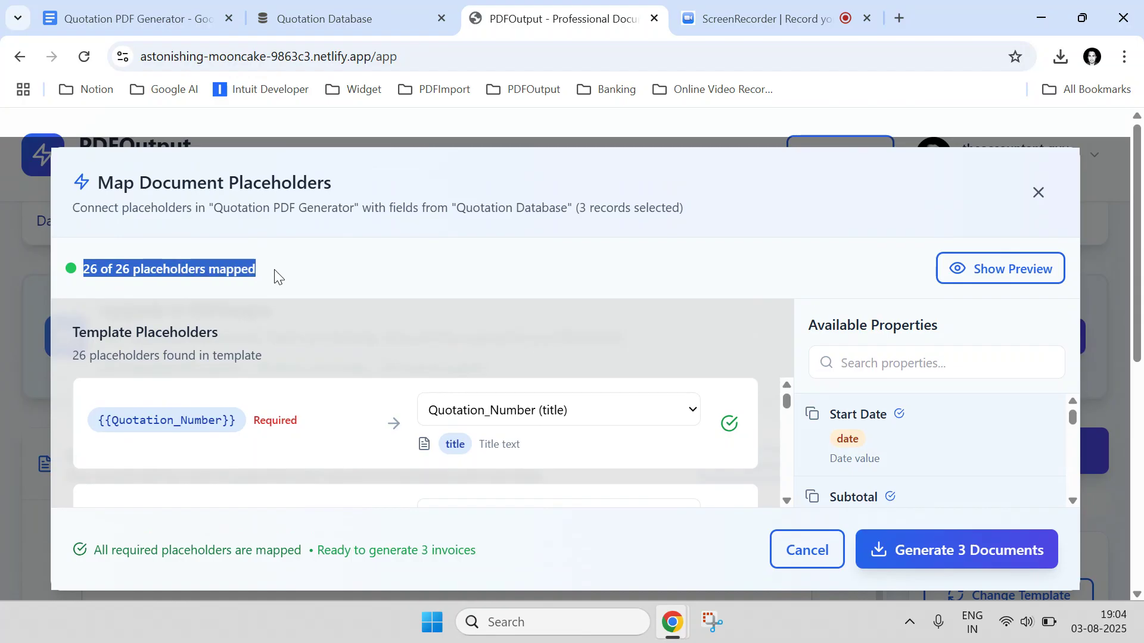
# Step: Review the mapping preview, highlight the Quotation_Number mapping and the mapped-placeholders status, and check the template placeholder list down to Subtotal
pyautogui.click(1011, 269)
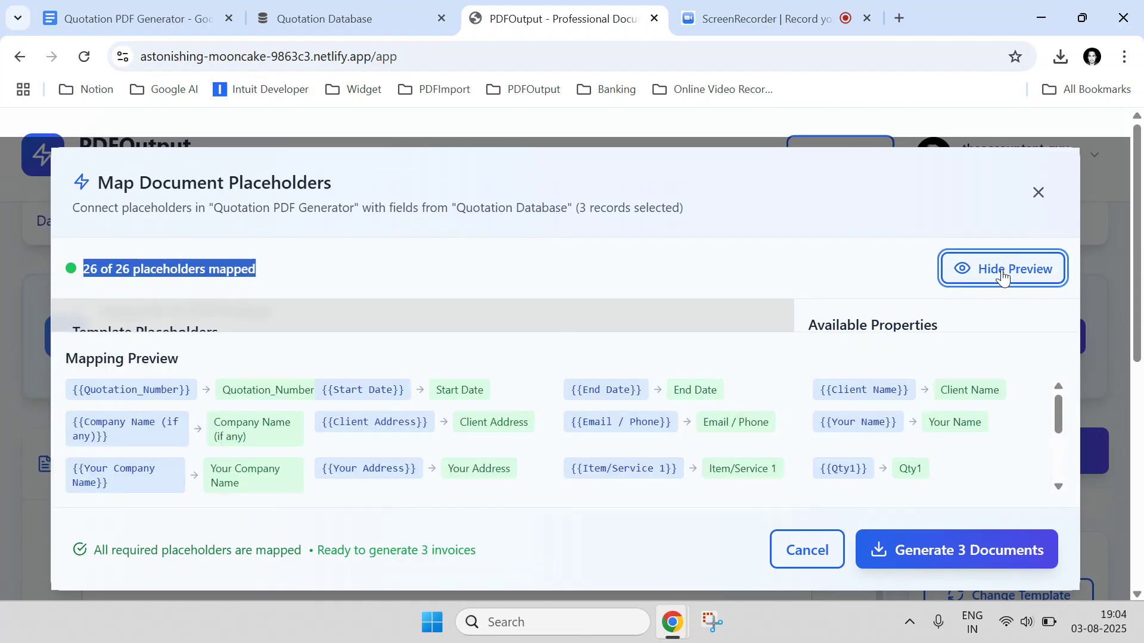
pyautogui.moveTo(71, 397); pyautogui.dragTo(313, 389)
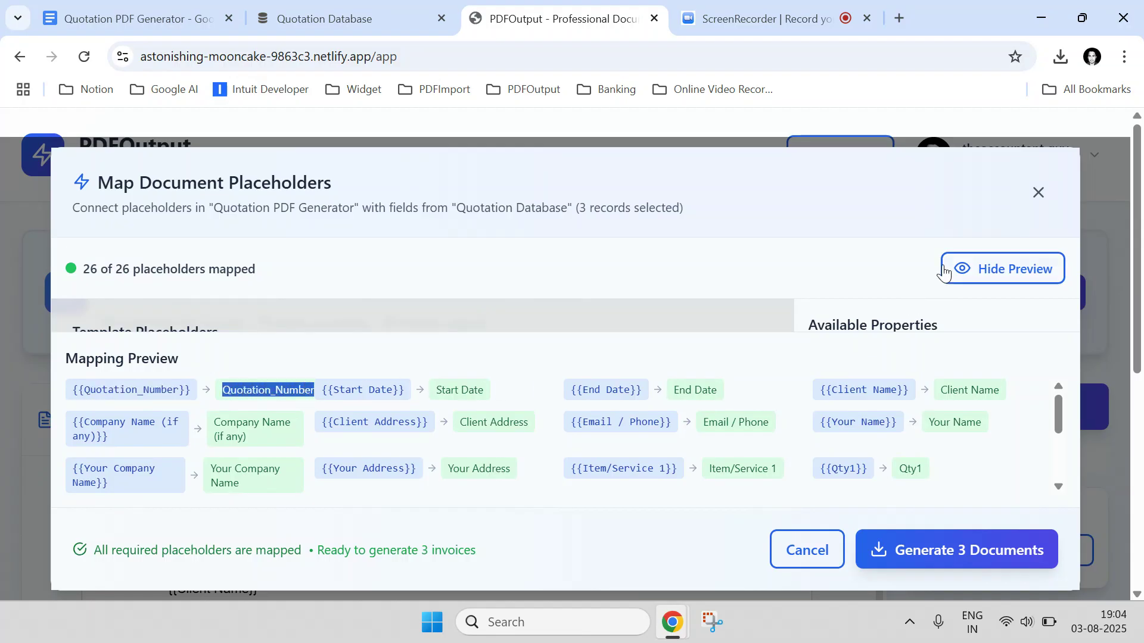
pyautogui.click(989, 269)
pyautogui.moveTo(266, 284); pyautogui.dragTo(86, 277)
pyautogui.scroll(-15, 462, 453)
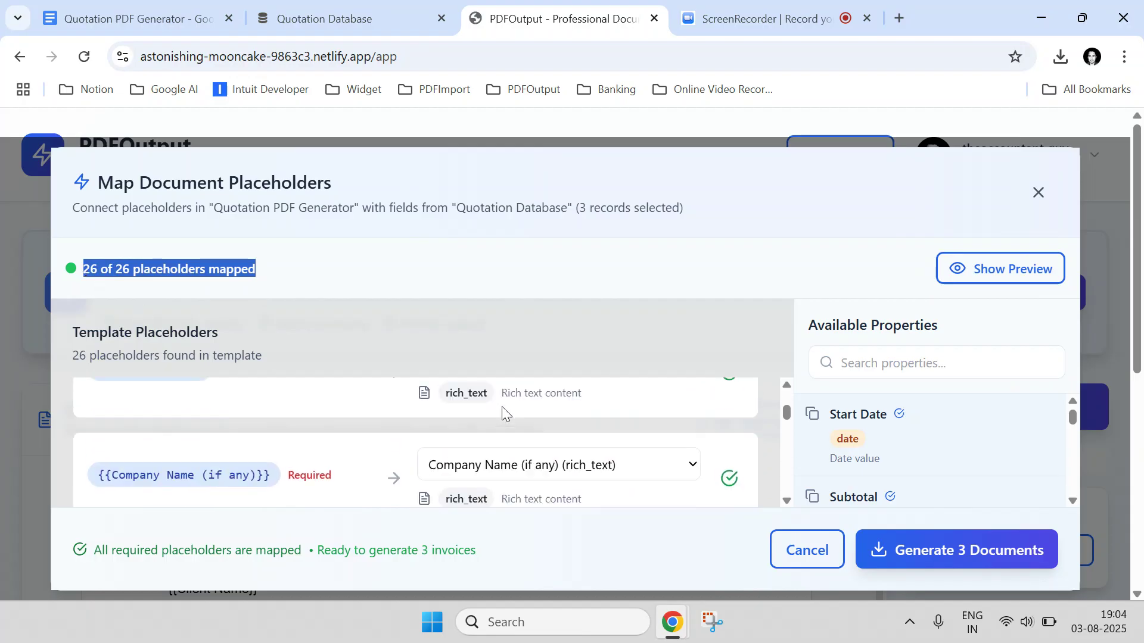
pyautogui.scroll(-3, 497, 428)
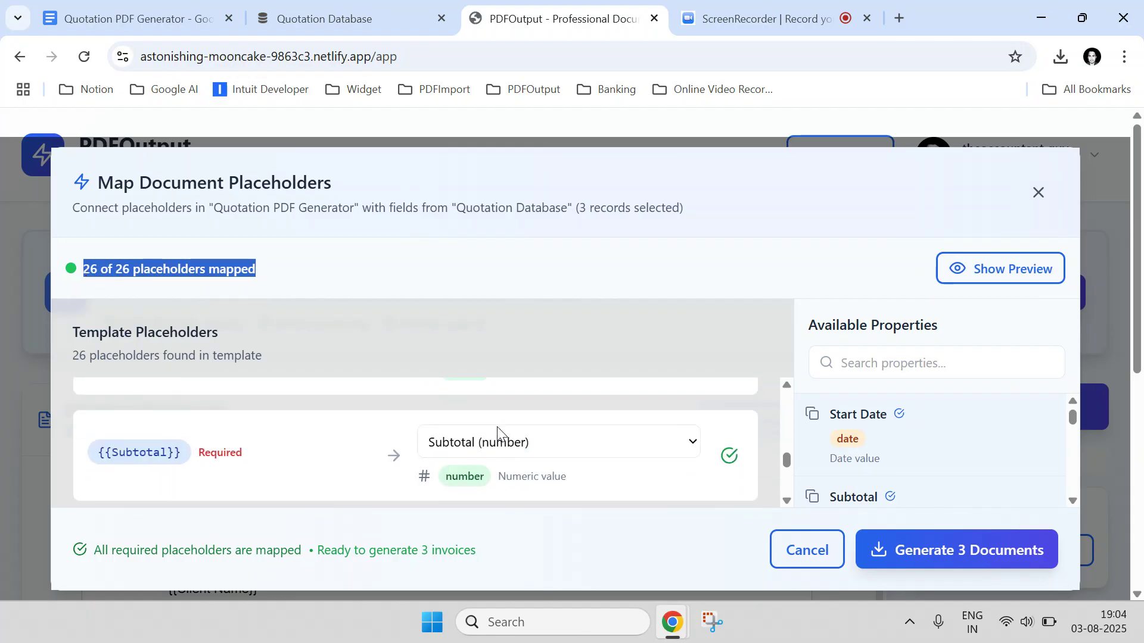
# Step: Generate the 3 documents and follow the batch progress while checking the records in the Notion Quotation Database
pyautogui.click(957, 560)
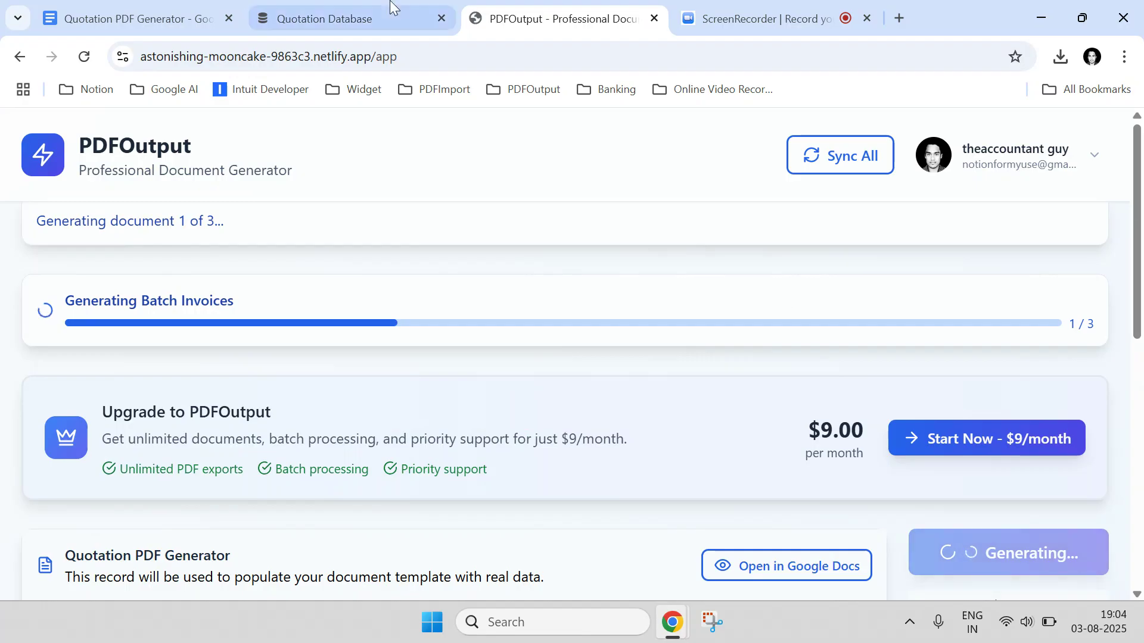
pyautogui.click(357, 11)
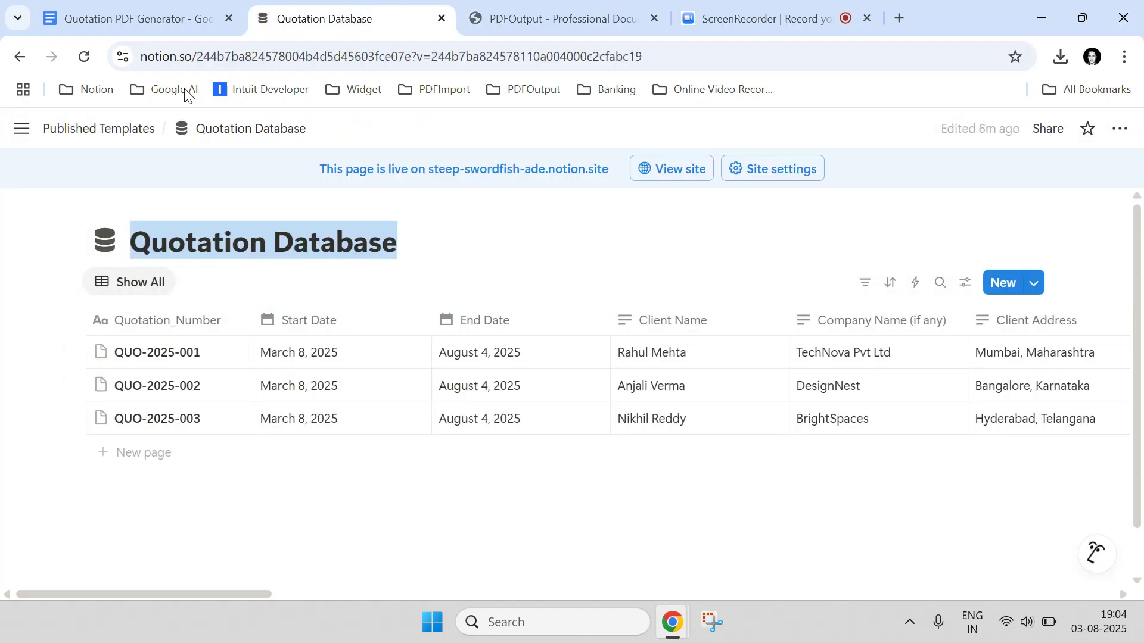
pyautogui.click(507, 8)
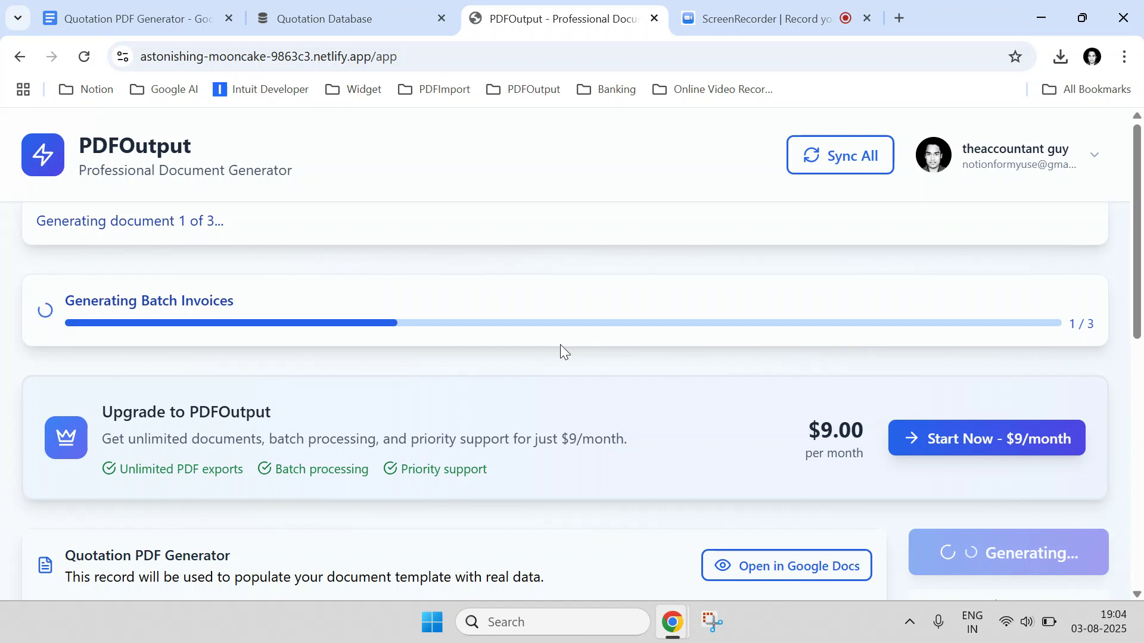
pyautogui.click(390, 11)
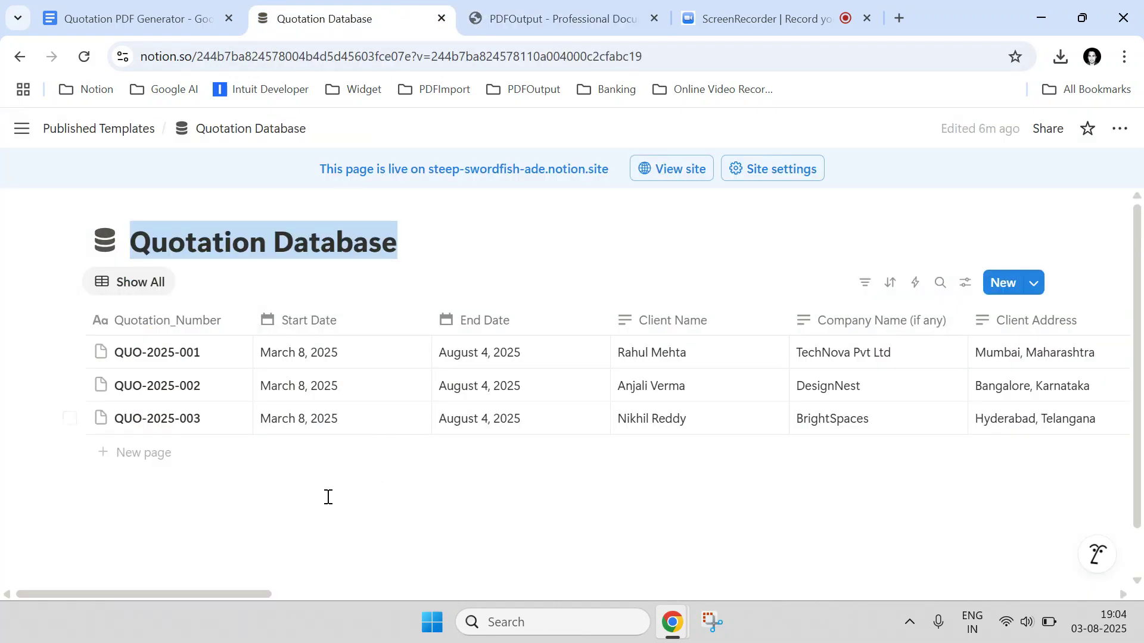
pyautogui.click(535, 4)
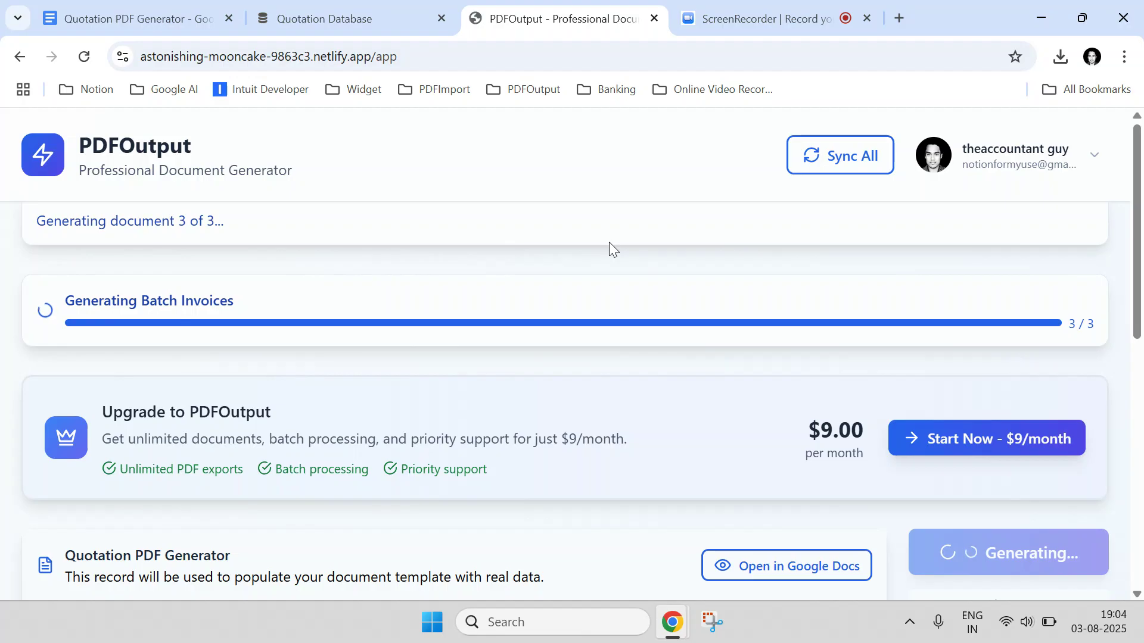
pyautogui.scroll(-5, 477, 459)
pyautogui.scroll(3, 467, 447)
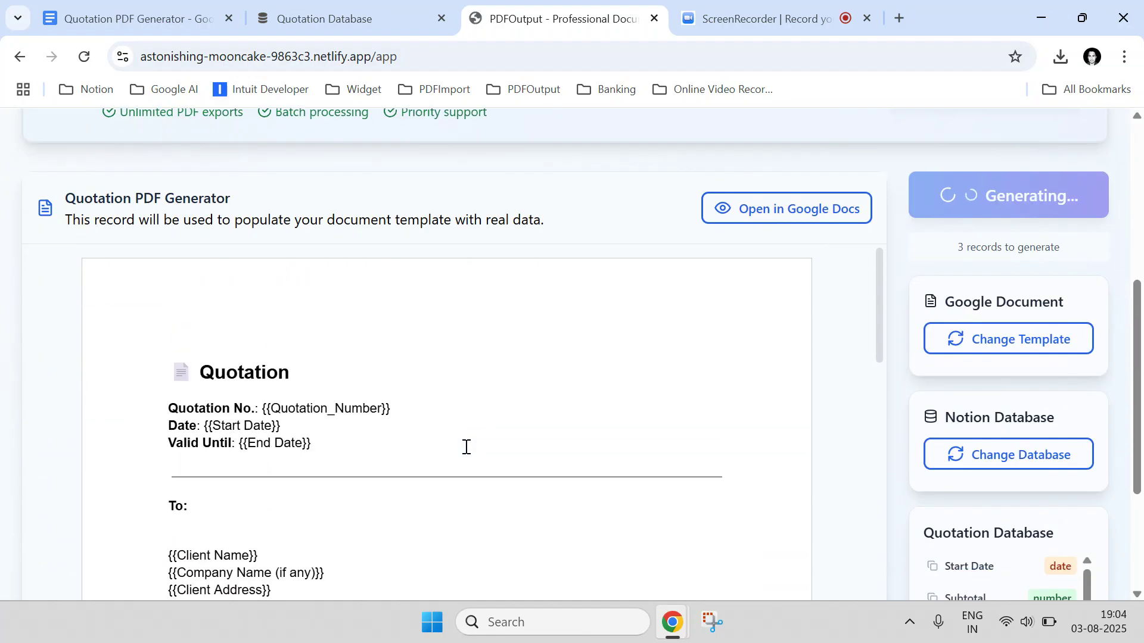
pyautogui.scroll(6, 984, 411)
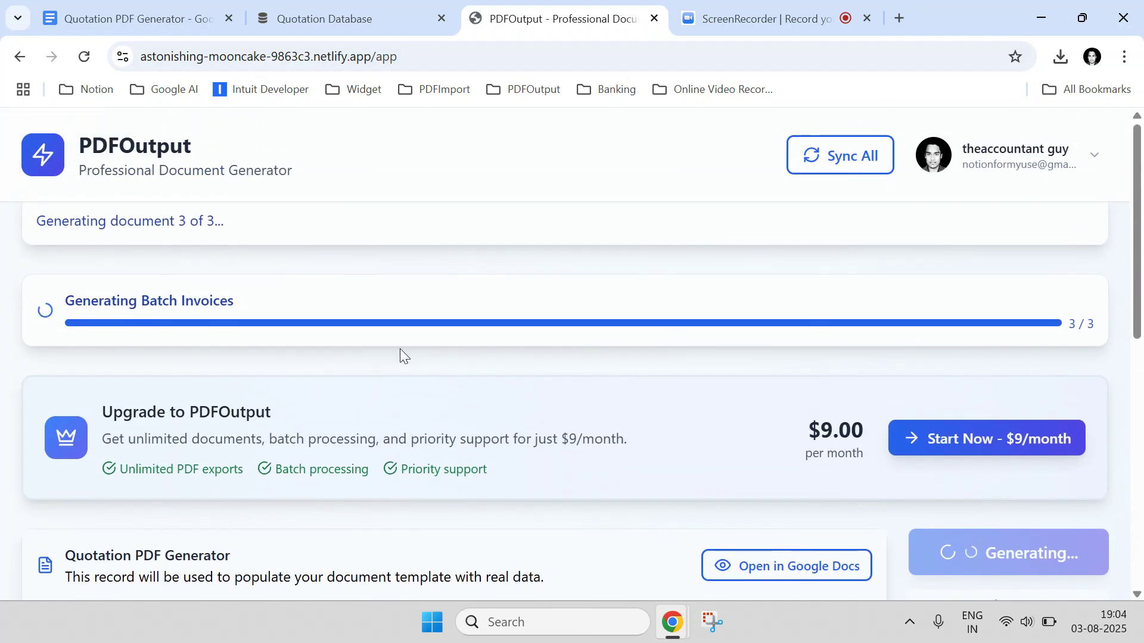
# Step: Show the downloaded documents_Quotation_Database_2025-08-03 ZIP in its folder and open document_DOC-072682-1 from it
pyautogui.click(1060, 56)
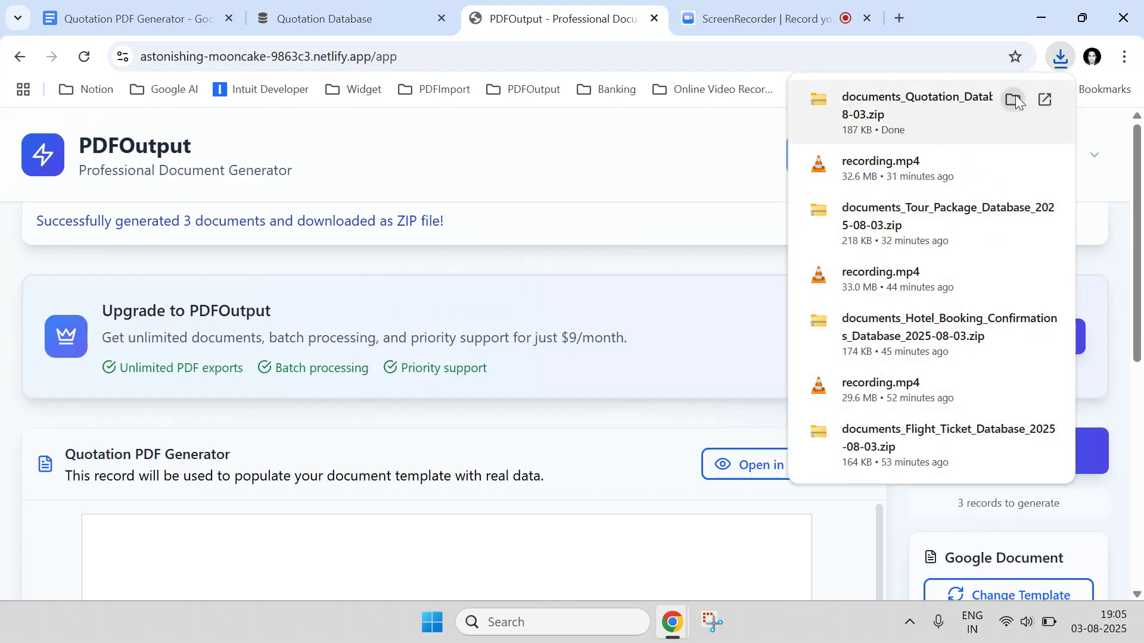
pyautogui.click(1013, 99)
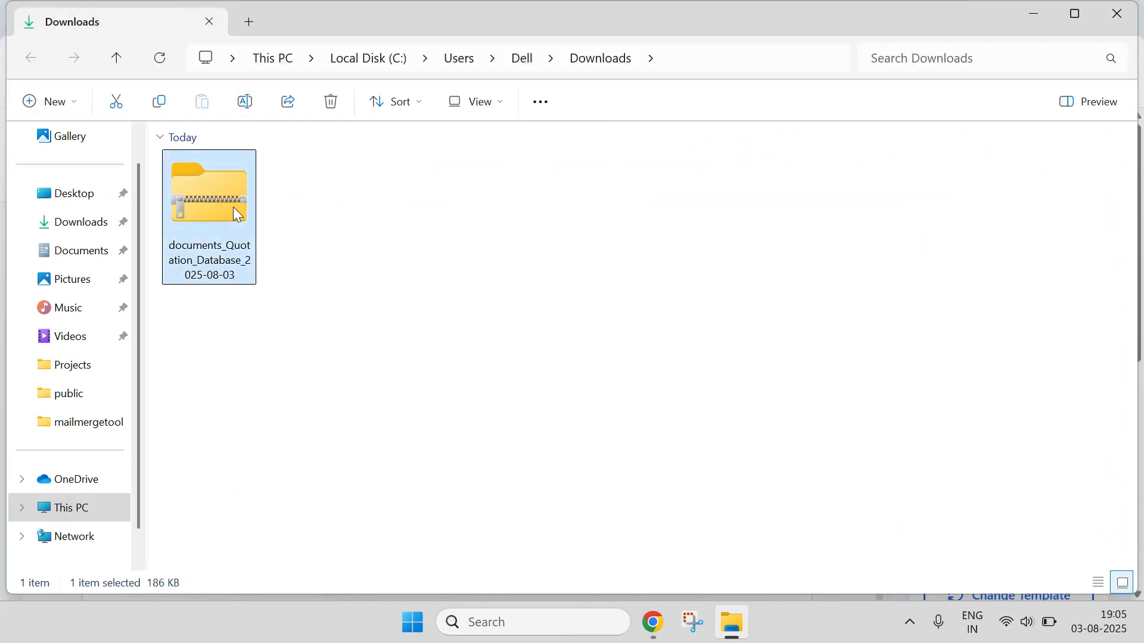
pyautogui.doubleClick(234, 206)
pyautogui.click(236, 172)
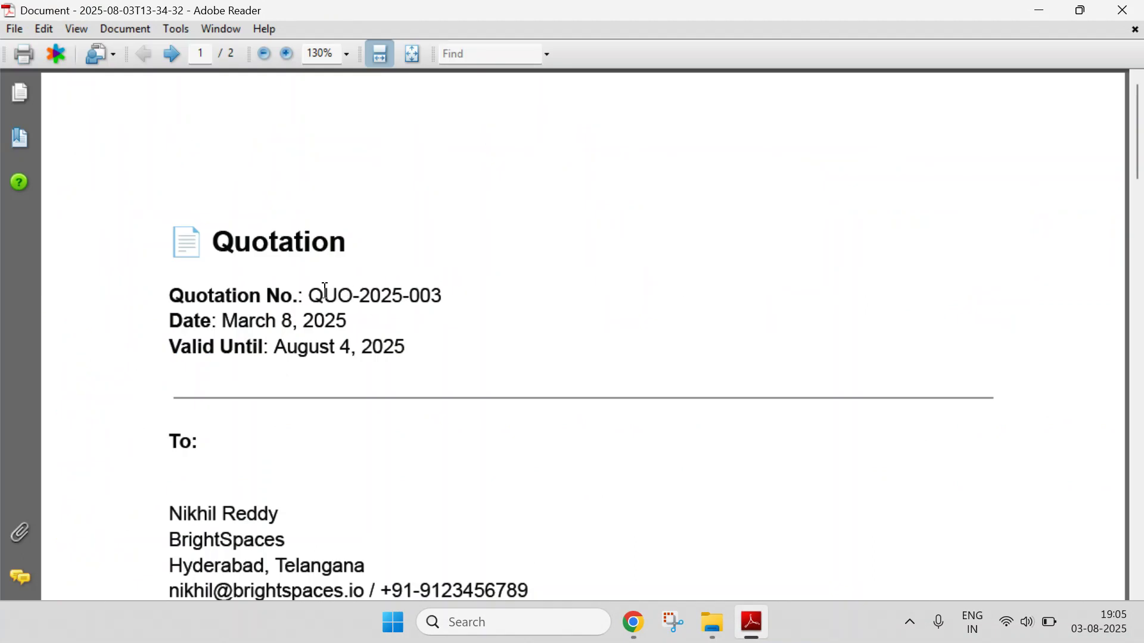
# Step: Highlight the quotation number in the first PDF and select the matching third record in the Notion Quotation Database
pyautogui.moveTo(316, 292); pyautogui.dragTo(444, 294)
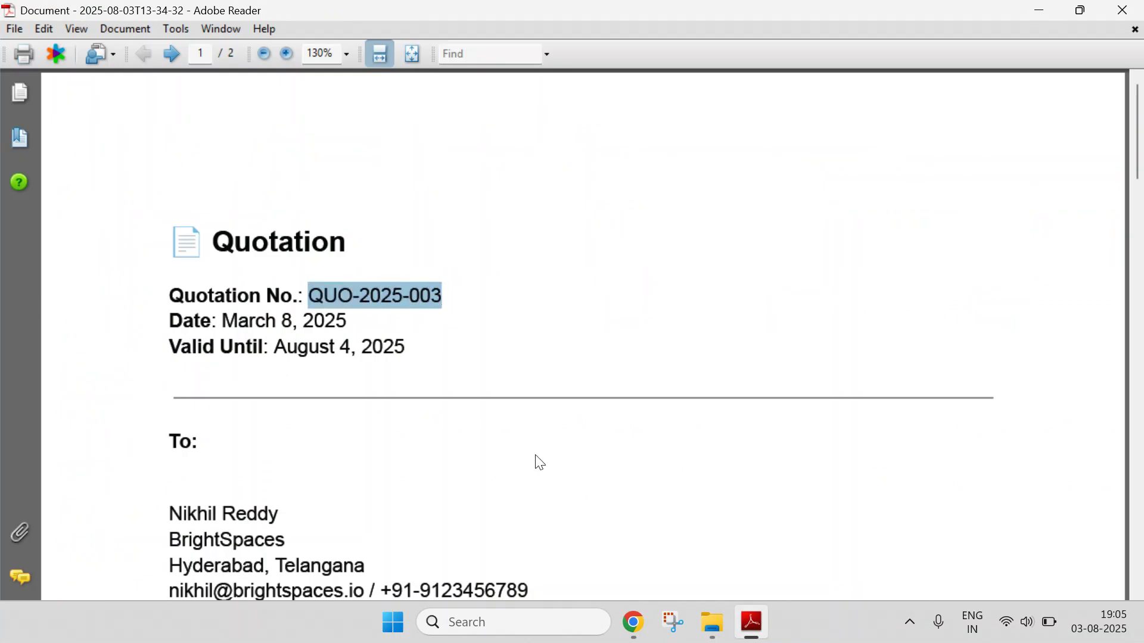
pyautogui.moveTo(633, 622)
pyautogui.click(594, 575)
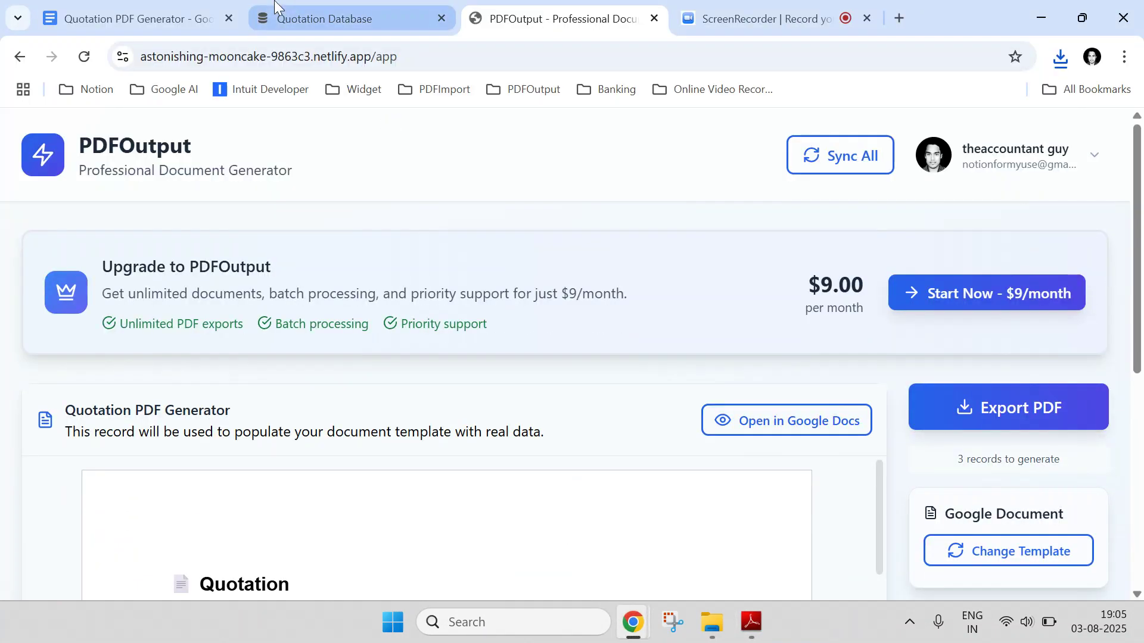
pyautogui.click(275, 6)
pyautogui.click(79, 421)
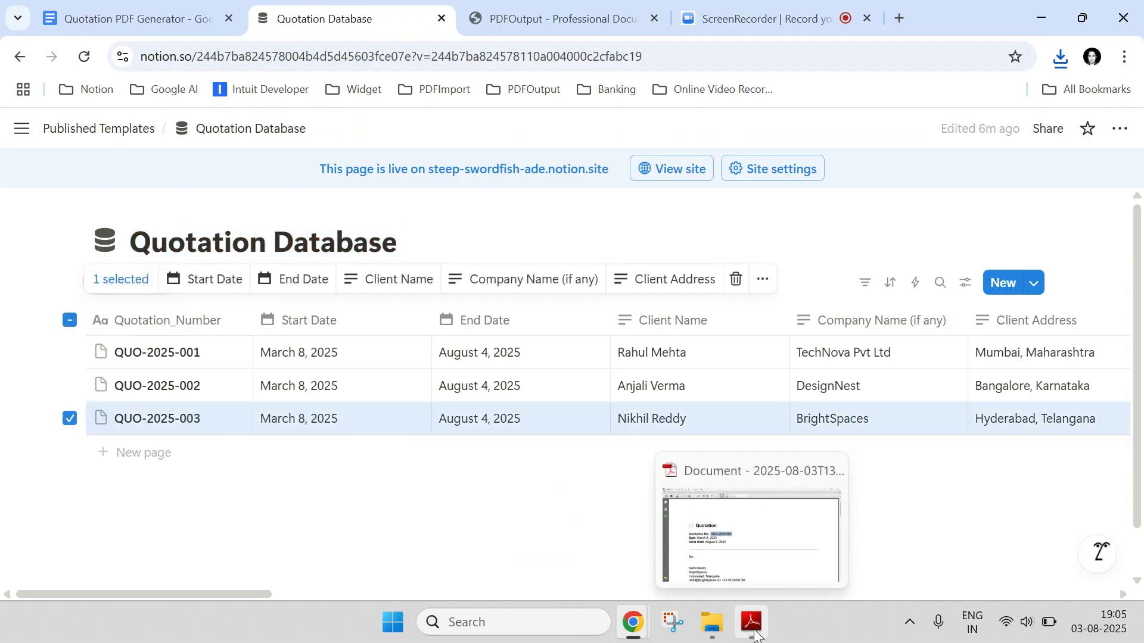
# Step: Return to the first PDF in Adobe Reader and review its client details, quoted items, totals and signature section
pyautogui.click(753, 626)
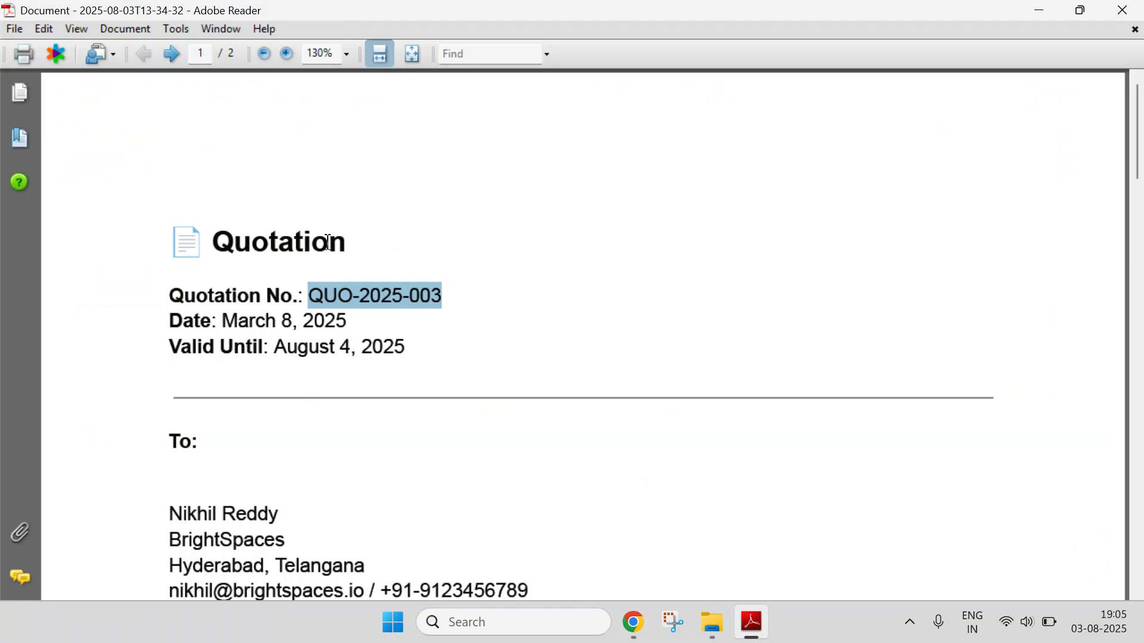
pyautogui.scroll(-5, 328, 243)
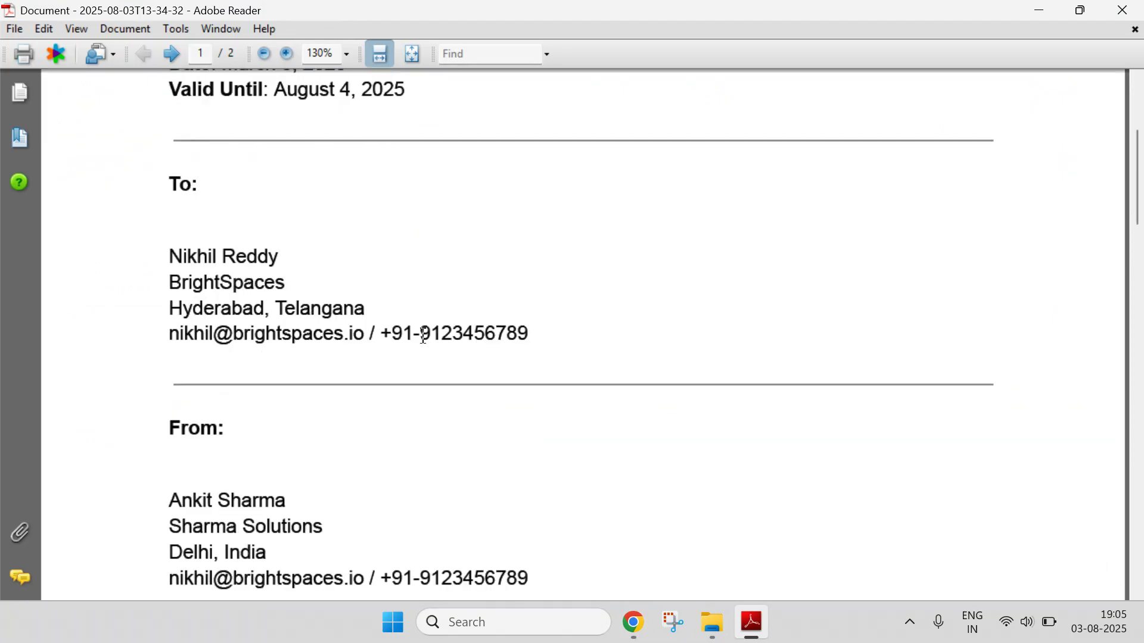
pyautogui.click(744, 610)
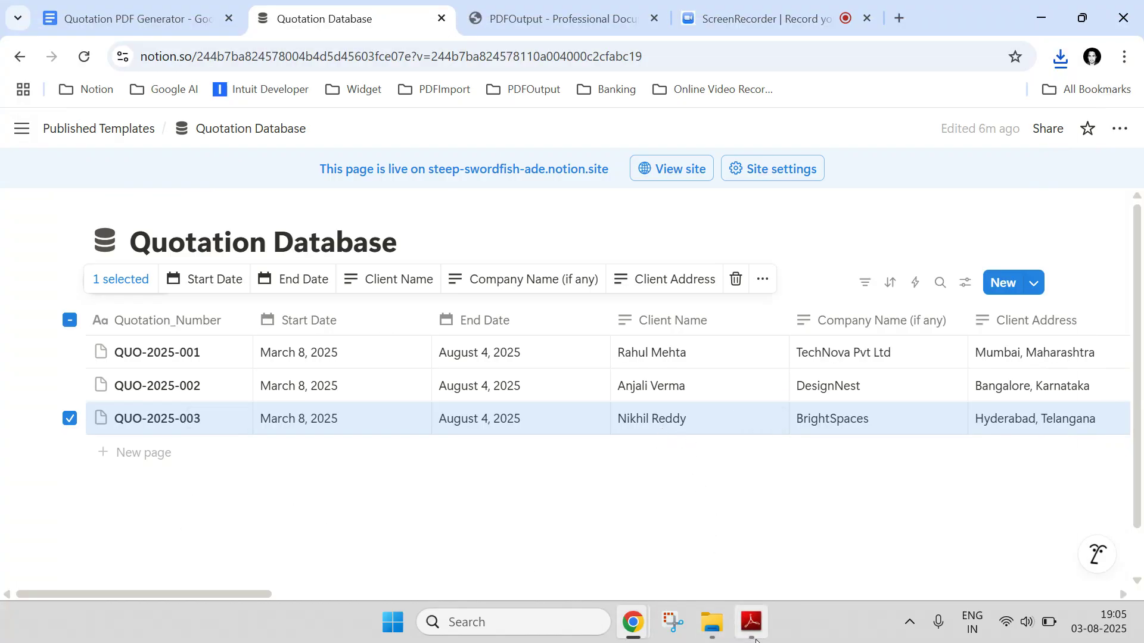
pyautogui.hotkey('alt', 'Tab')
pyautogui.scroll(-15, 191, 290)
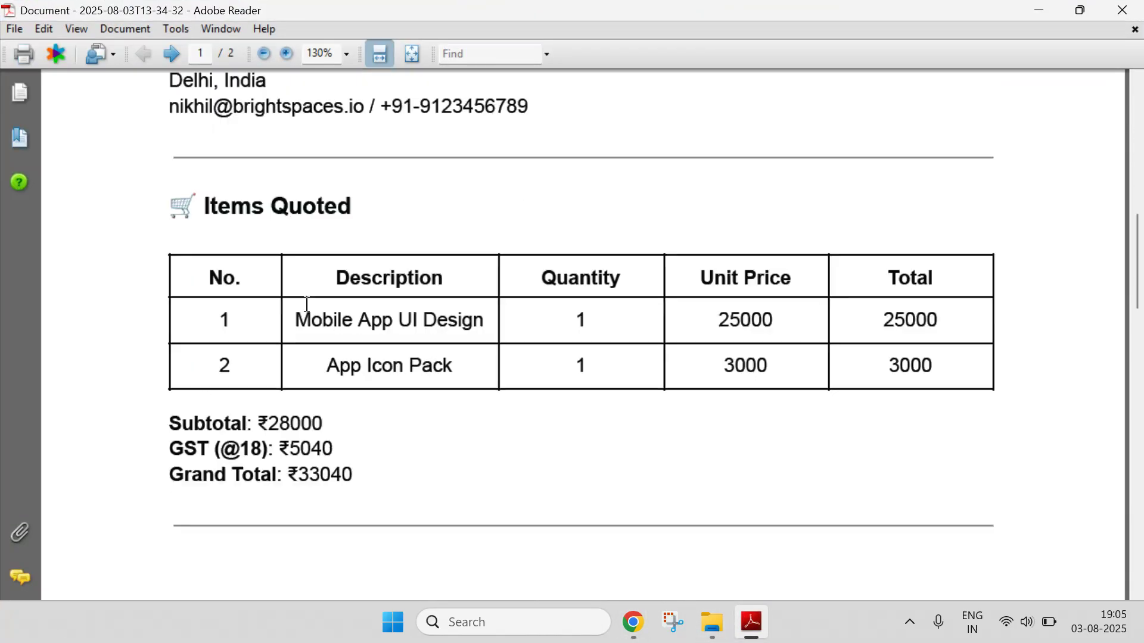
pyautogui.scroll(-10, 307, 304)
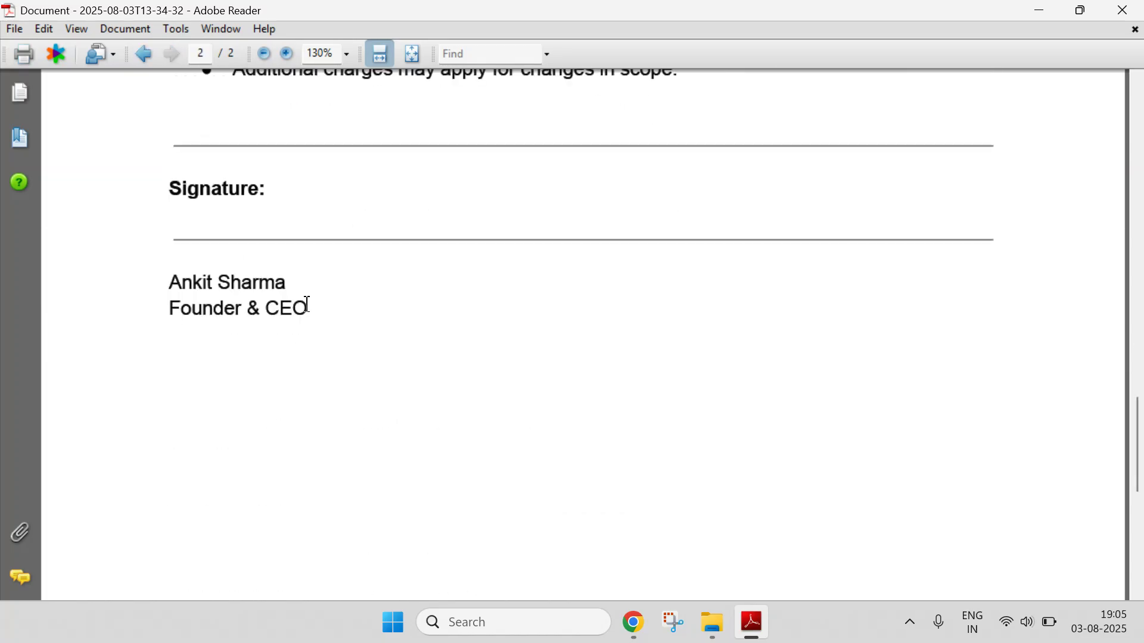
pyautogui.scroll(1, 306, 301)
# Step: Open document_DOC-083490-2 from the ZIP, review its client details, and select the matching second record in Quotation Database
pyautogui.click(713, 623)
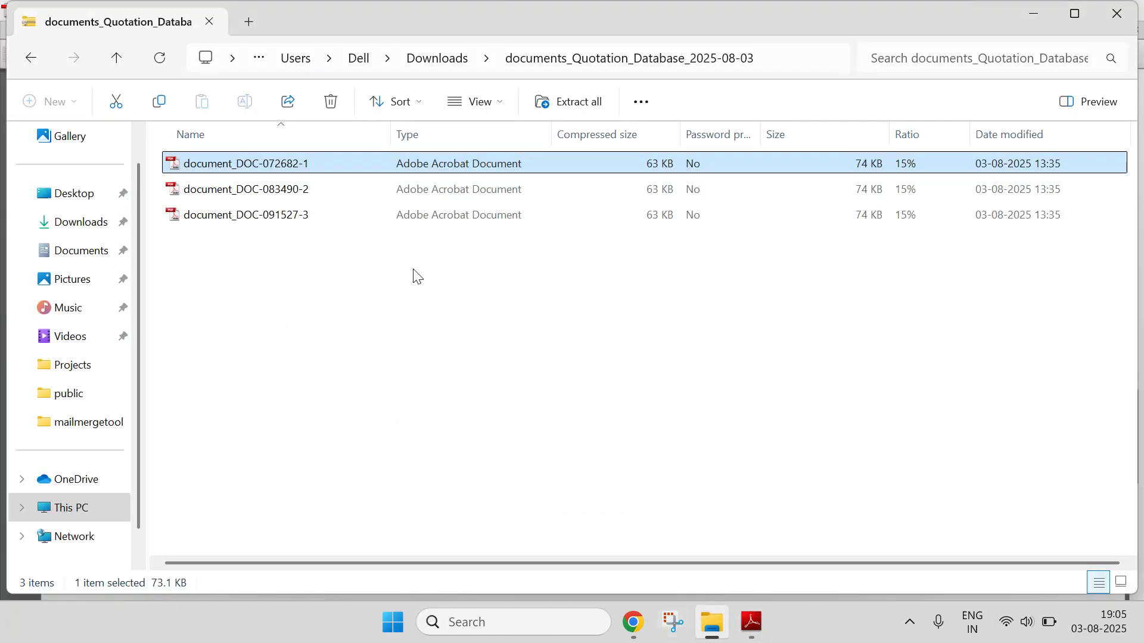
pyautogui.click(342, 199)
pyautogui.doubleClick(342, 199)
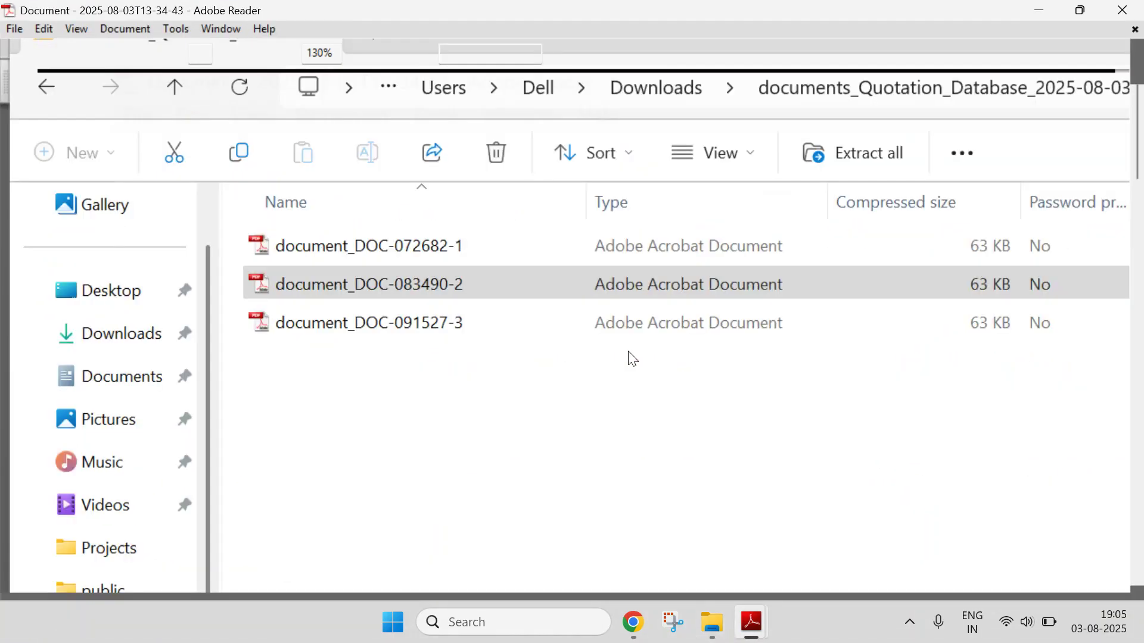
pyautogui.scroll(-4, 611, 308)
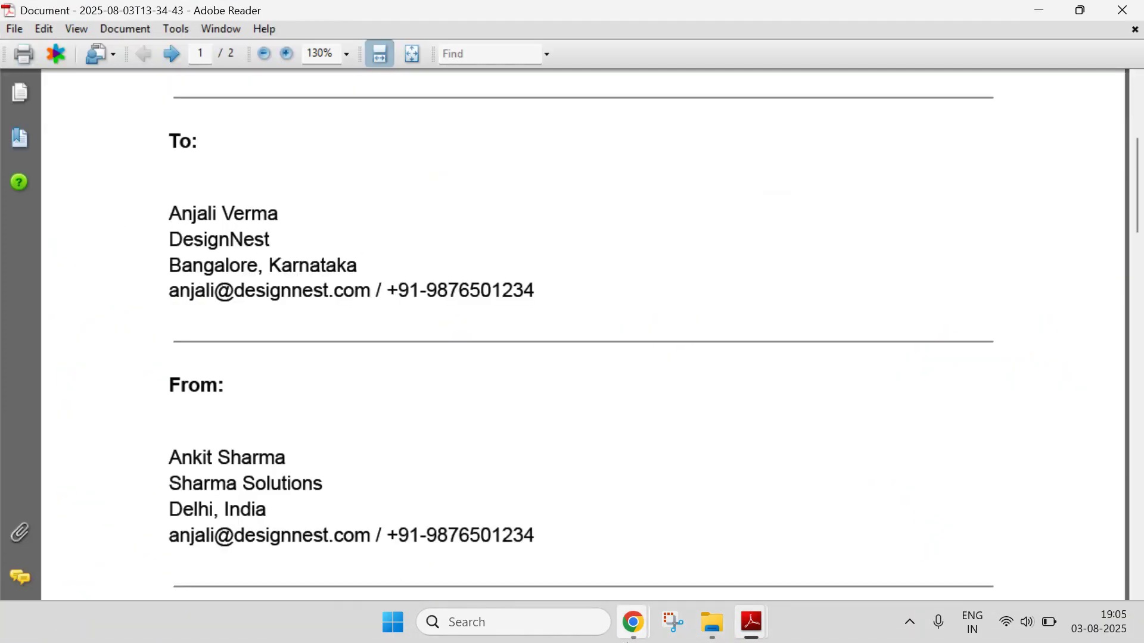
pyautogui.moveTo(633, 622)
pyautogui.click(535, 524)
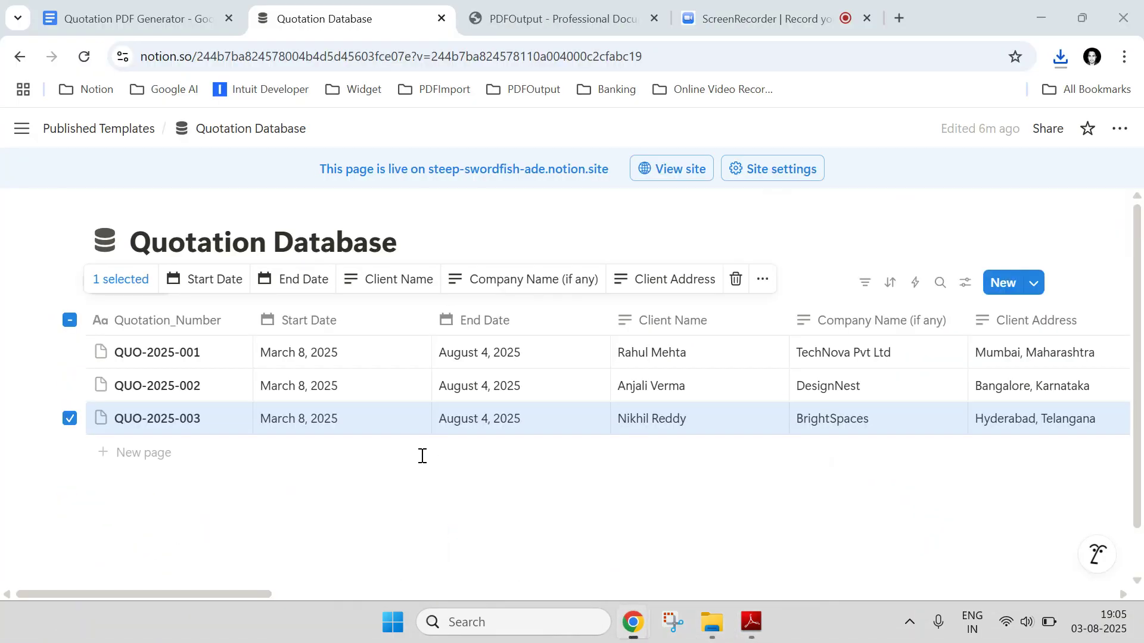
pyautogui.click(70, 386)
# Step: Open document_DOC-091527-3 from the ZIP, review its details, and select the matching first record in Quotation Database
pyautogui.click(712, 623)
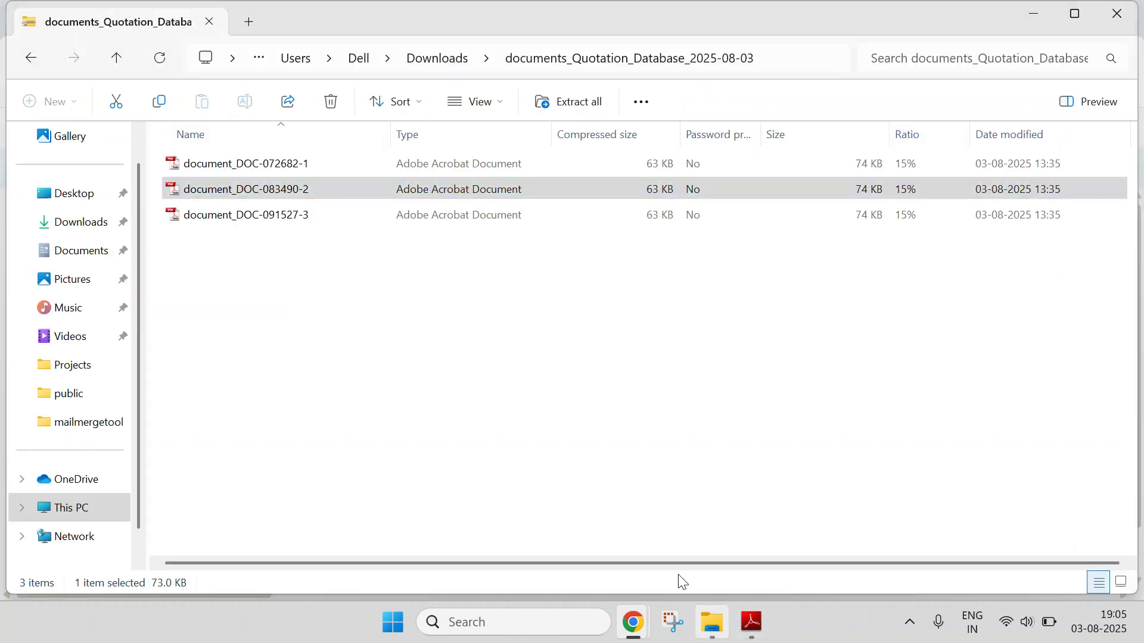
pyautogui.doubleClick(329, 220)
pyautogui.scroll(-5, 441, 364)
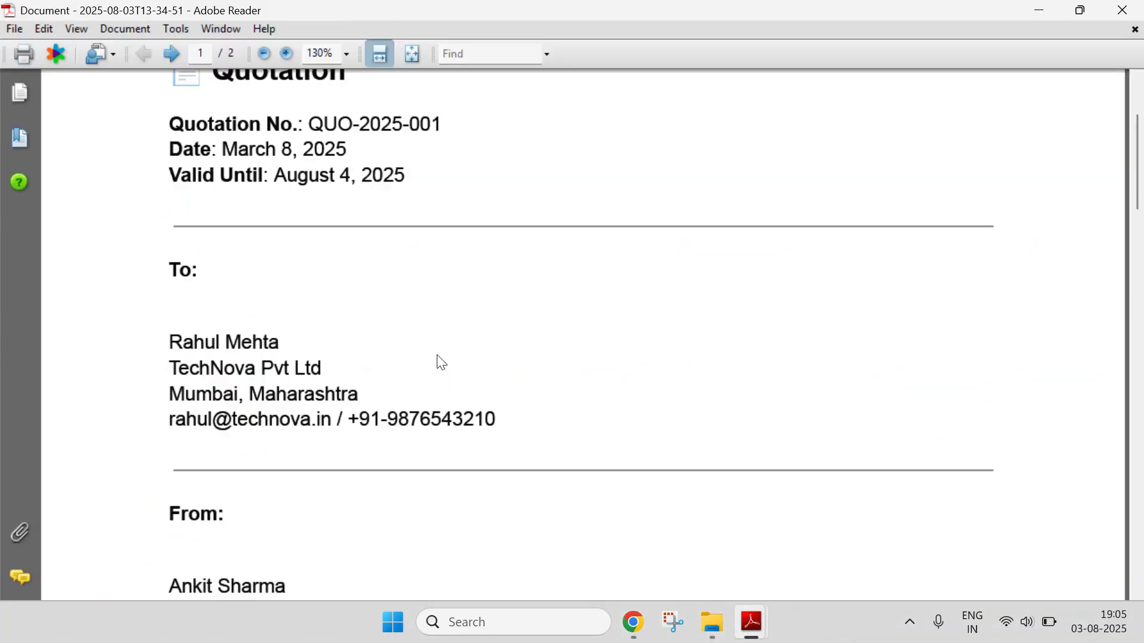
pyautogui.click(633, 622)
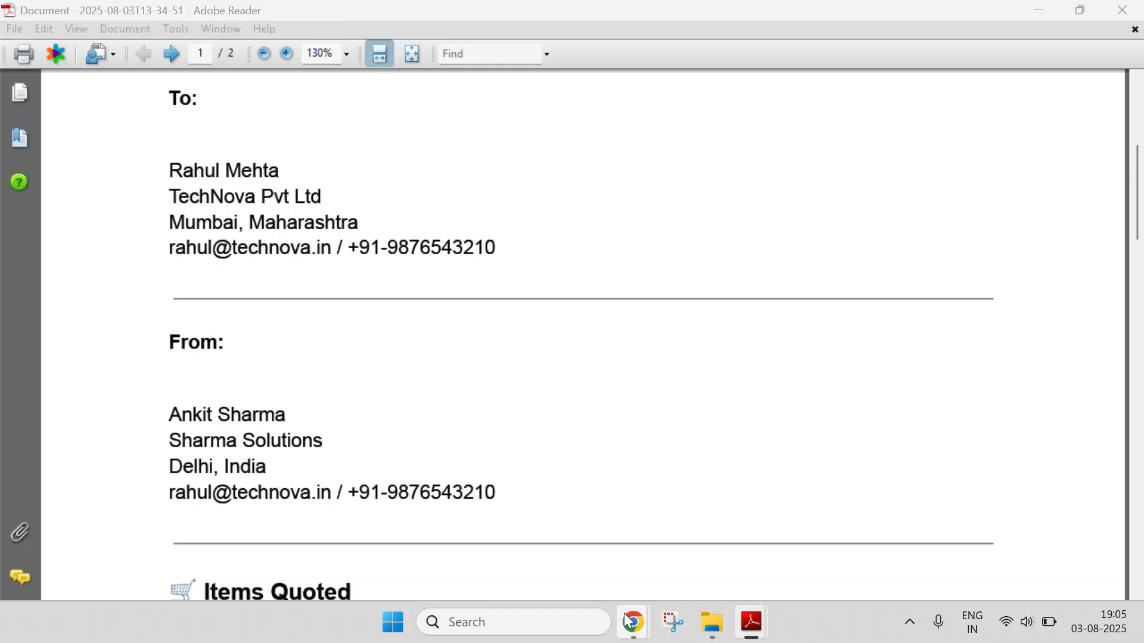
pyautogui.click(70, 352)
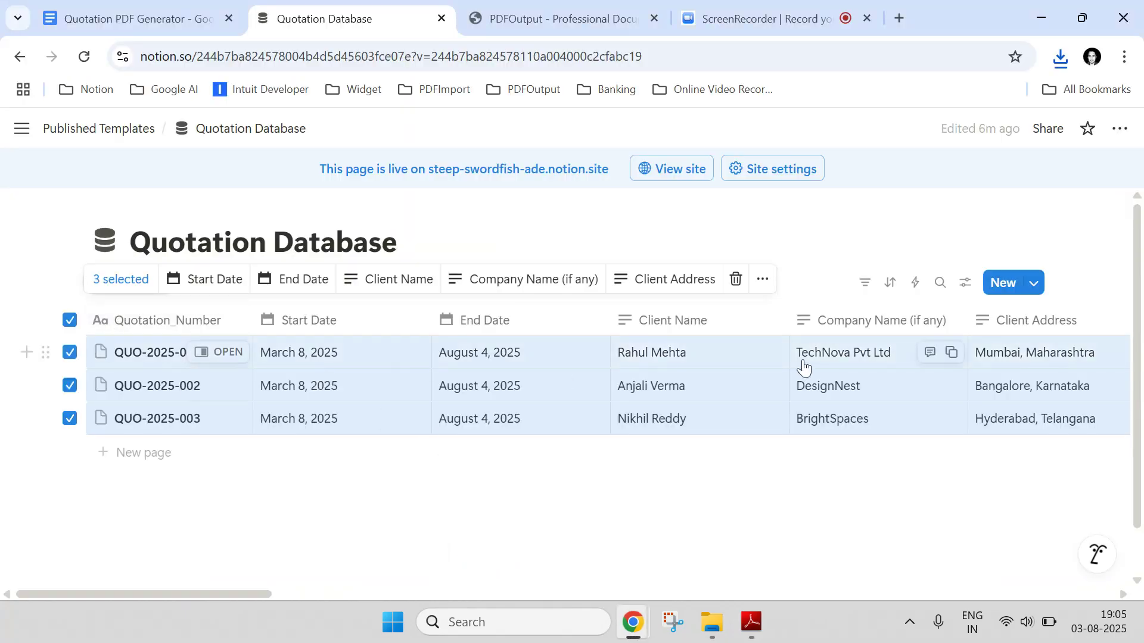
# Step: Recheck the third PDF against the database and highlight the Quotation_Number placeholder in the Google Docs template
pyautogui.moveTo(752, 622)
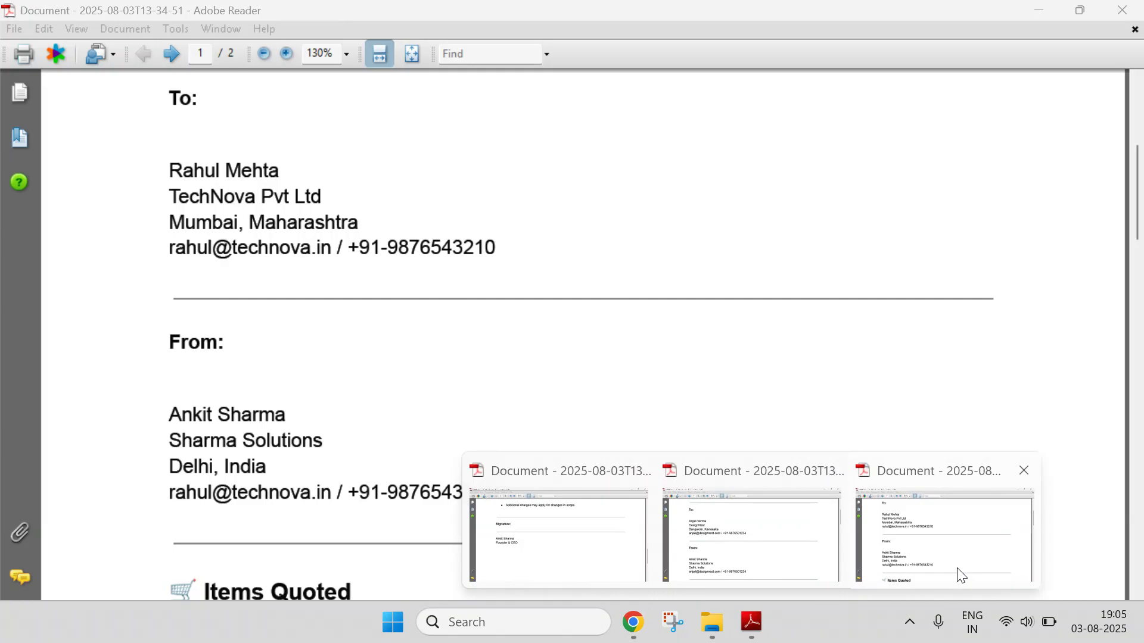
pyautogui.click(960, 577)
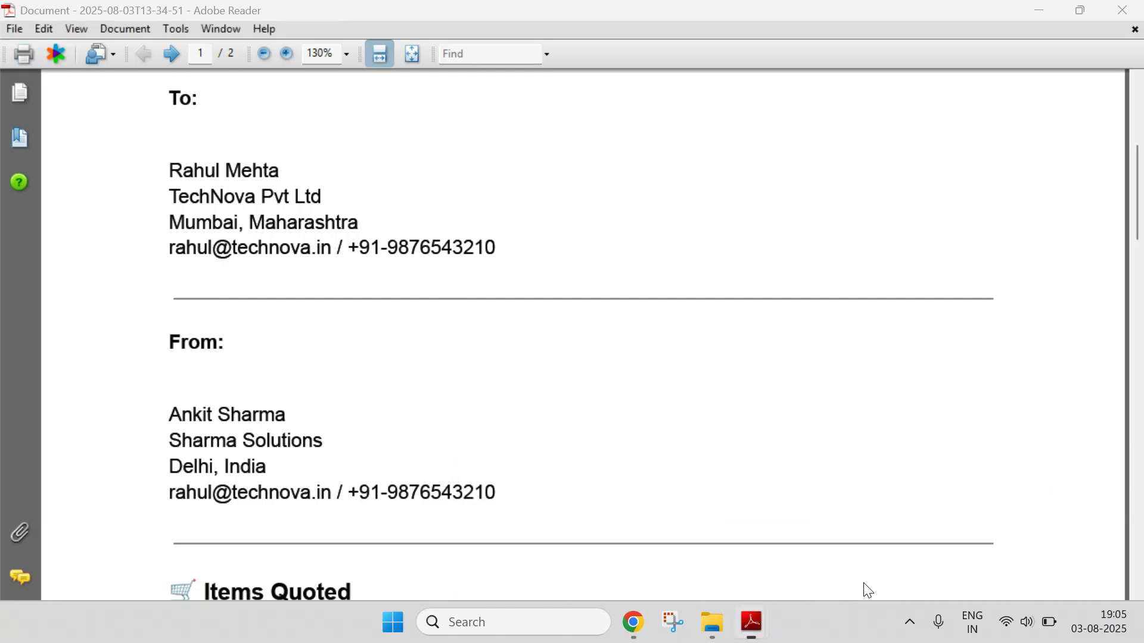
pyautogui.moveTo(632, 620)
pyautogui.click(533, 525)
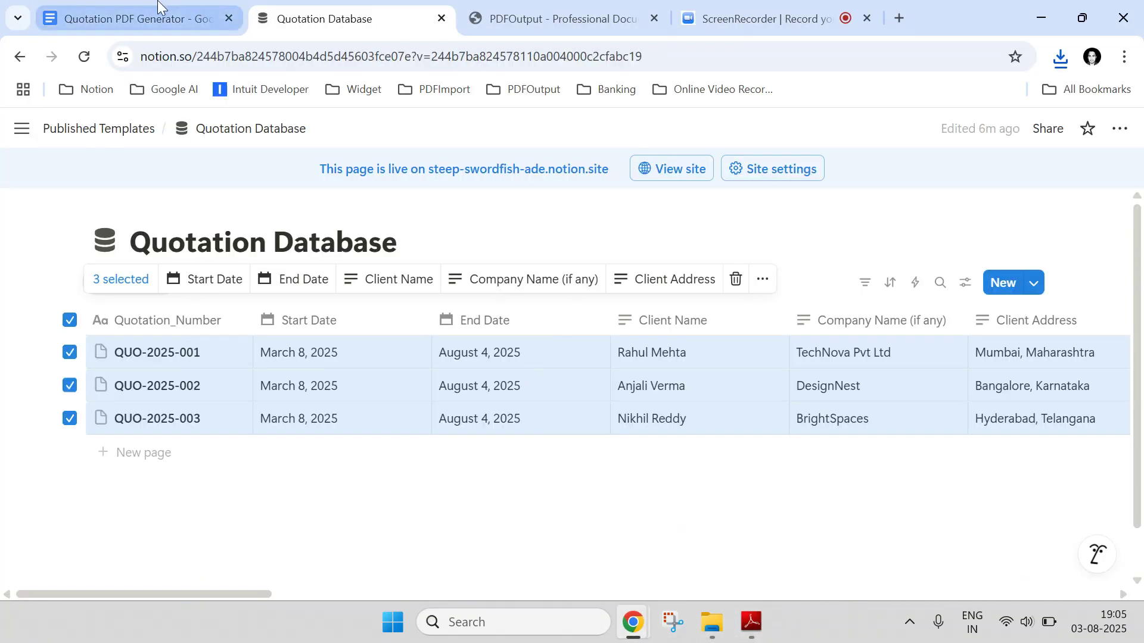
pyautogui.click(141, 19)
pyautogui.click(388, 390)
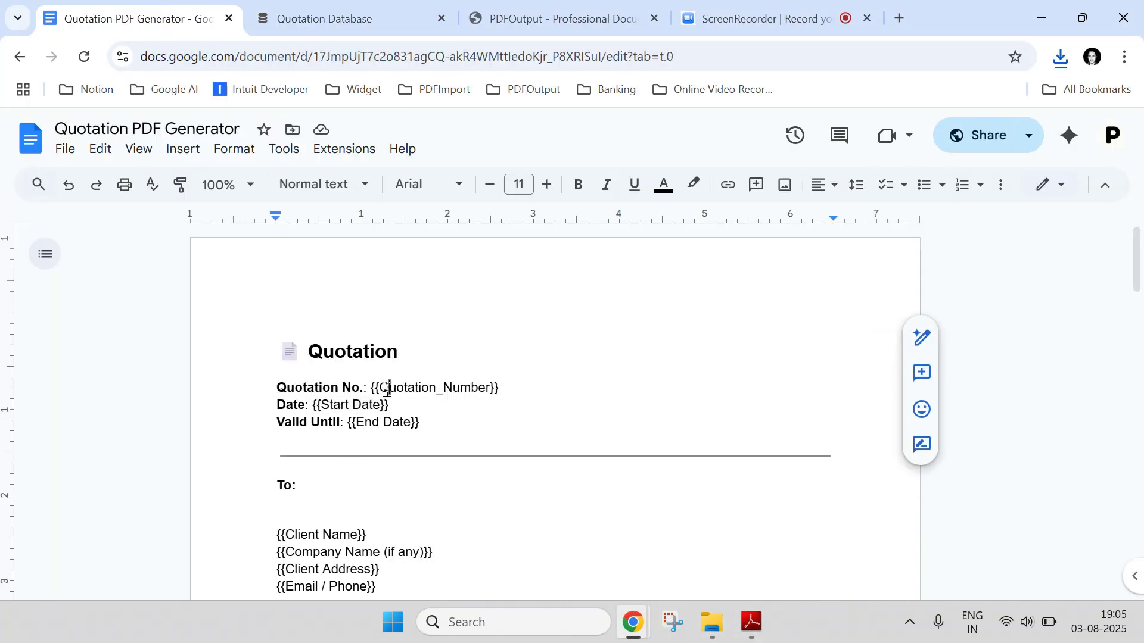
pyautogui.moveTo(379, 392); pyautogui.dragTo(478, 387)
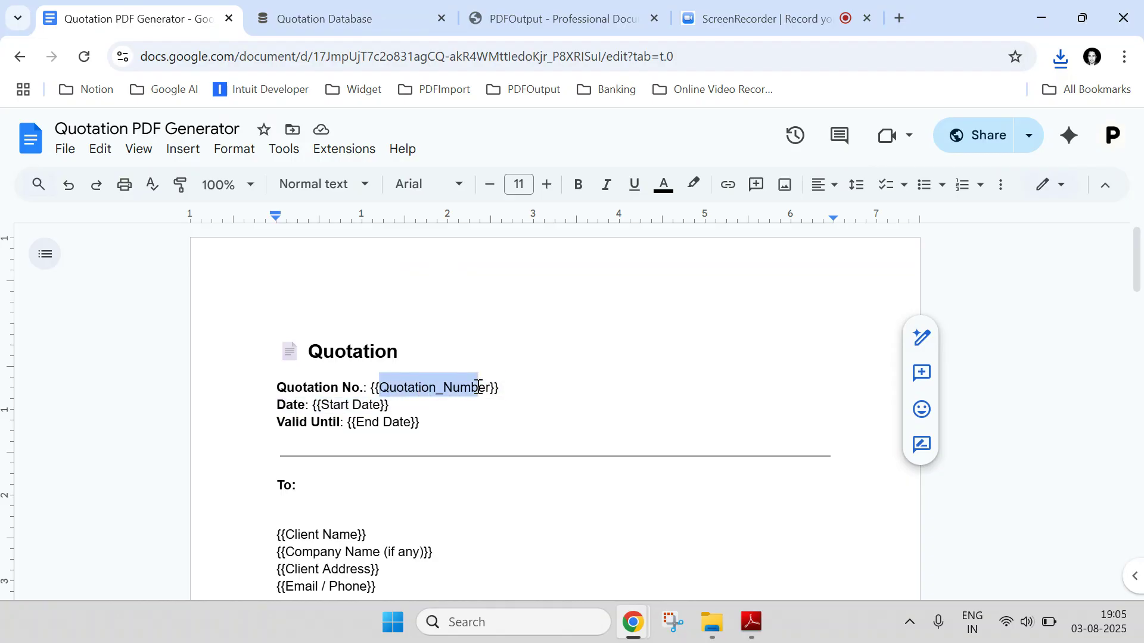
# Step: Revisit the Quotation Database in Notion, return to PDFOutput and review the quotation template preview with its document and database connections
pyautogui.click(429, 13)
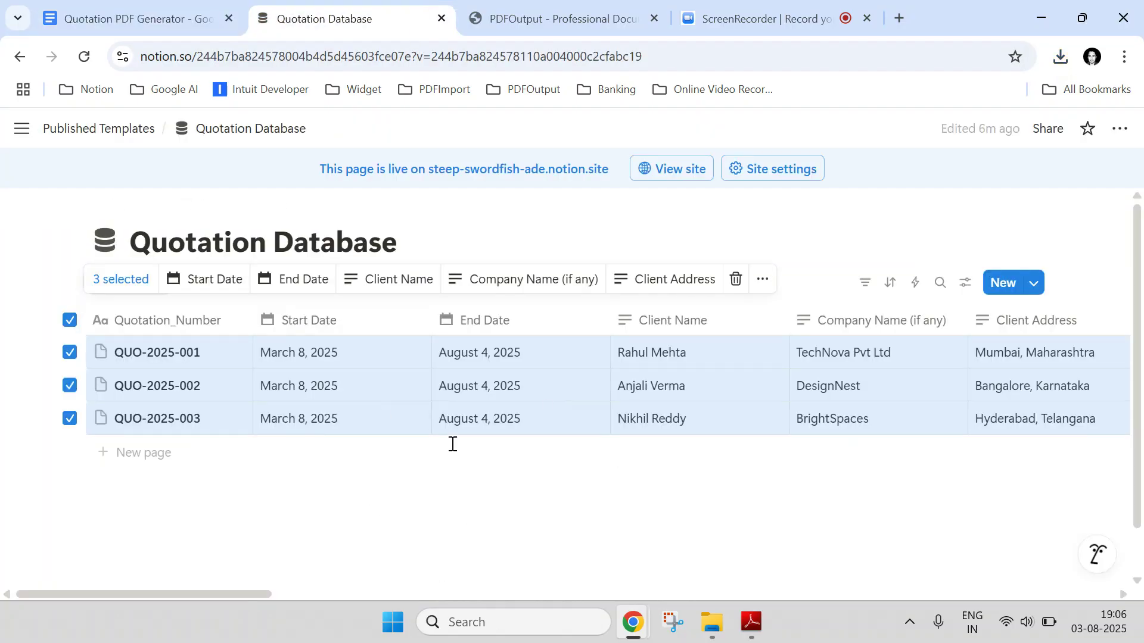
pyautogui.click(562, 8)
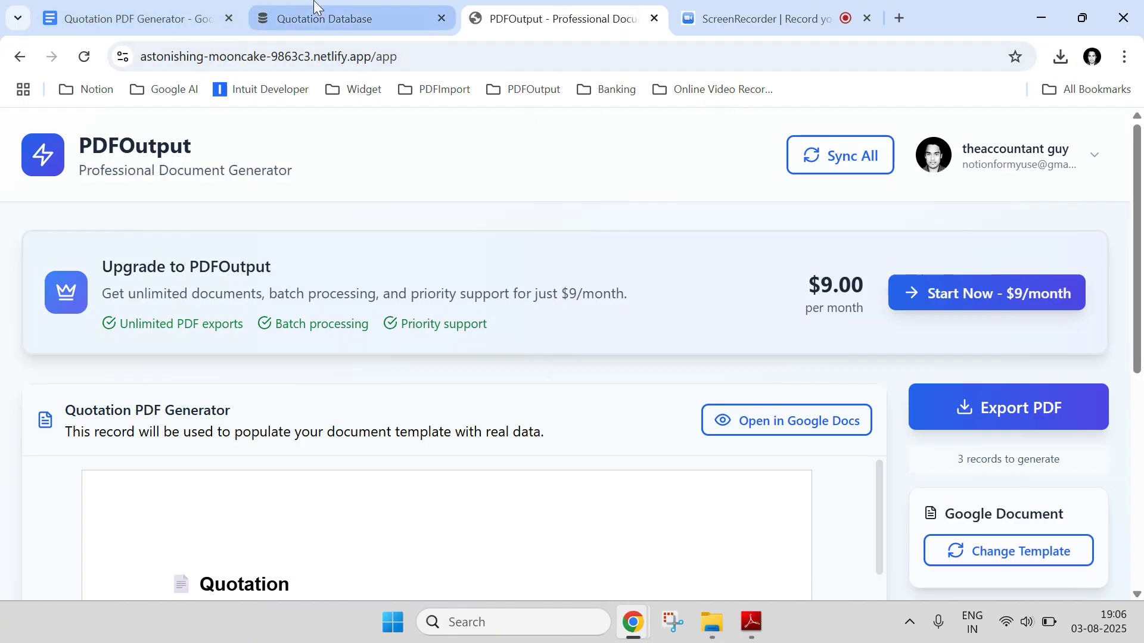
pyautogui.scroll(-6, 864, 399)
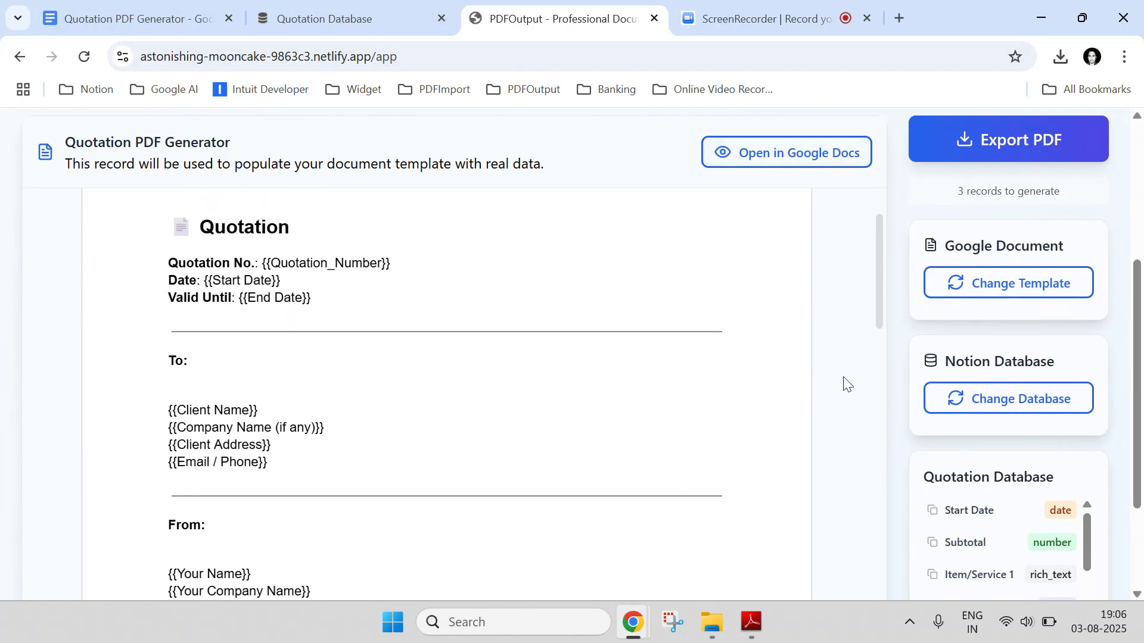
pyautogui.scroll(7, 953, 369)
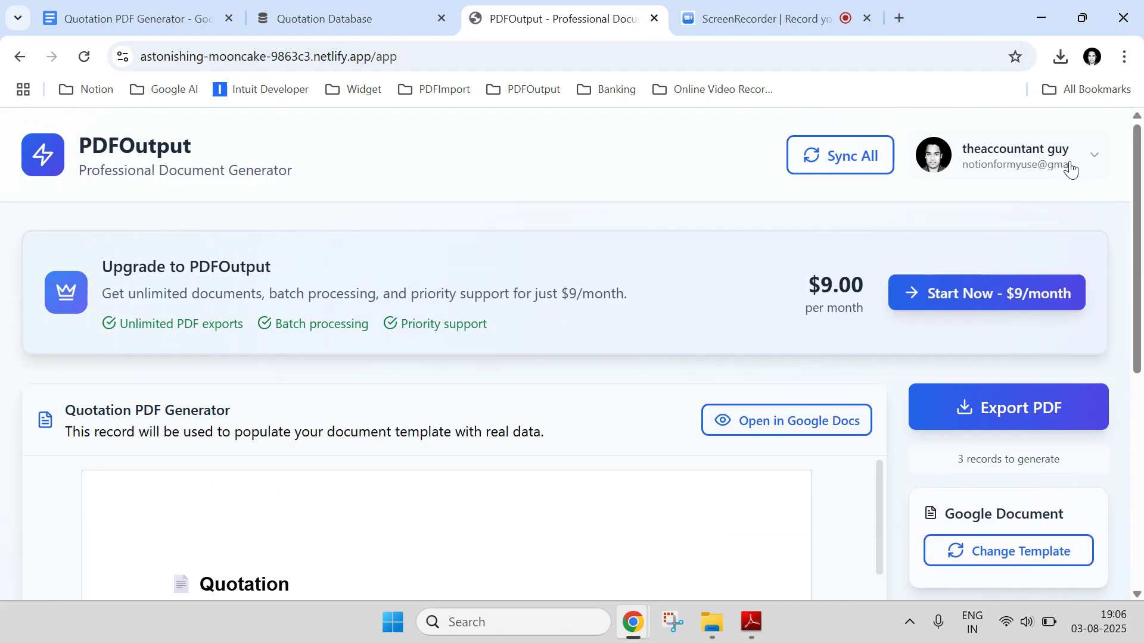
# Step: Highlight the account's e-mail address in the PDFOutput profile details and sign out of the account
pyautogui.click(1071, 170)
pyautogui.moveTo(925, 232); pyautogui.dragTo(1089, 229)
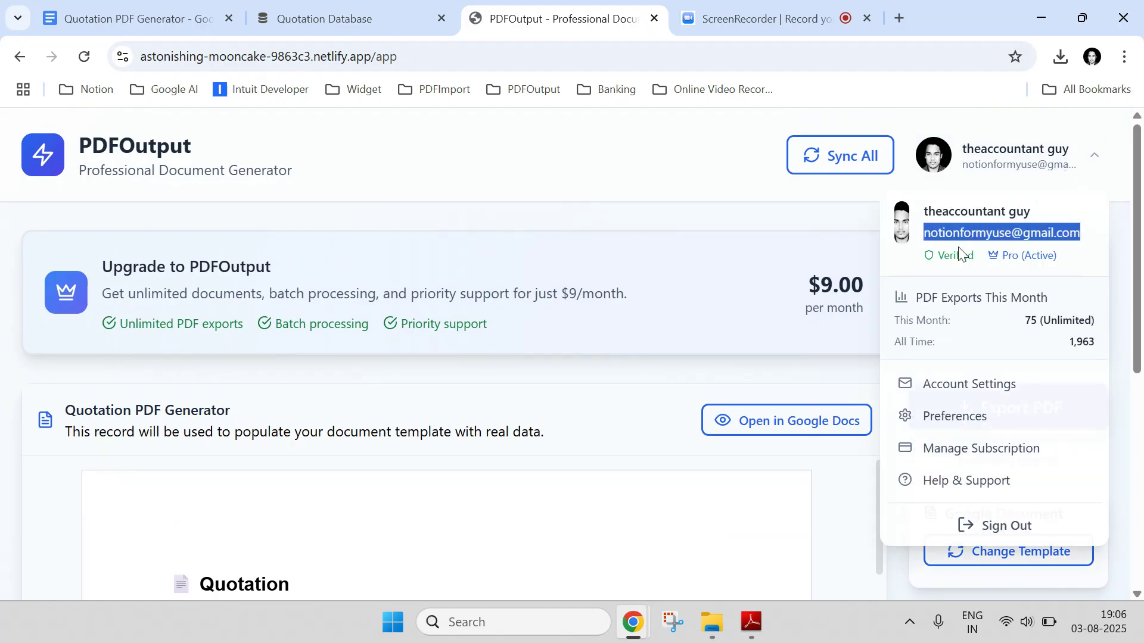
pyautogui.click(1024, 530)
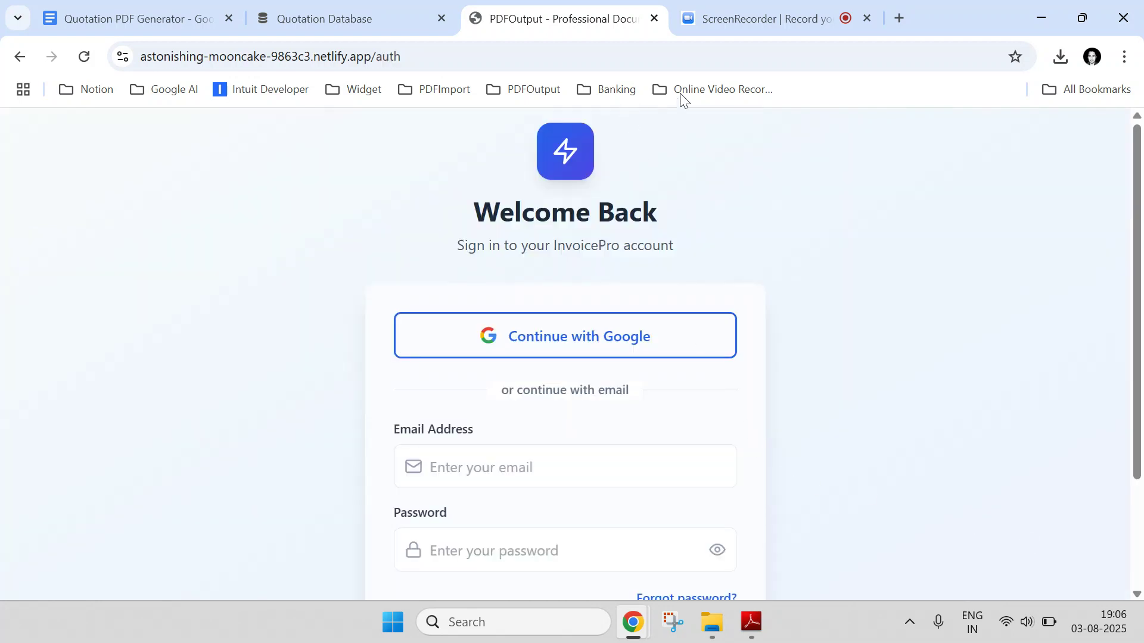